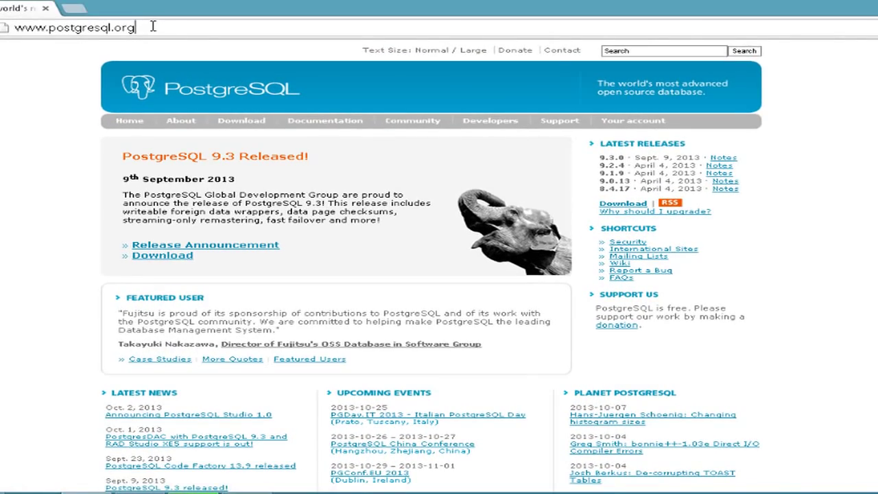
# Step: Go from the PostgreSQL Download page through Windows to the EnterpriseDB installer list
pyautogui.hotkey('ctrl', 'a')
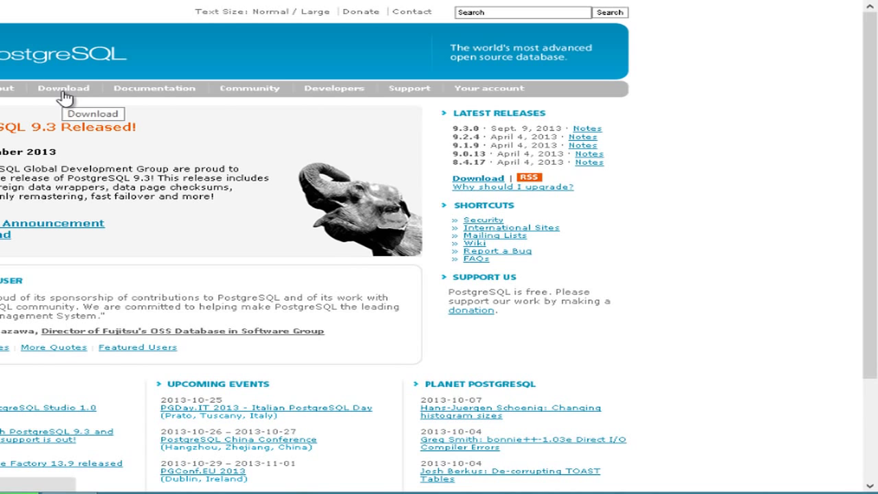
pyautogui.click(64, 97)
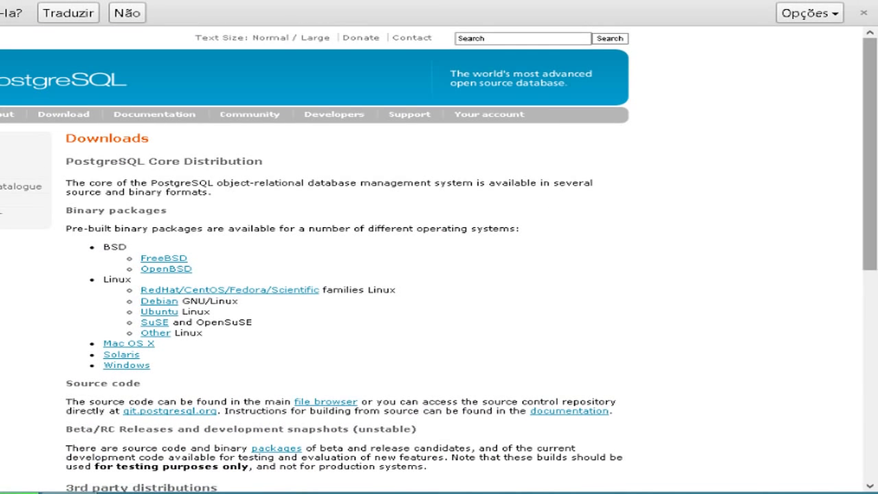
pyautogui.moveTo(869, 154); pyautogui.dragTo(490, 166)
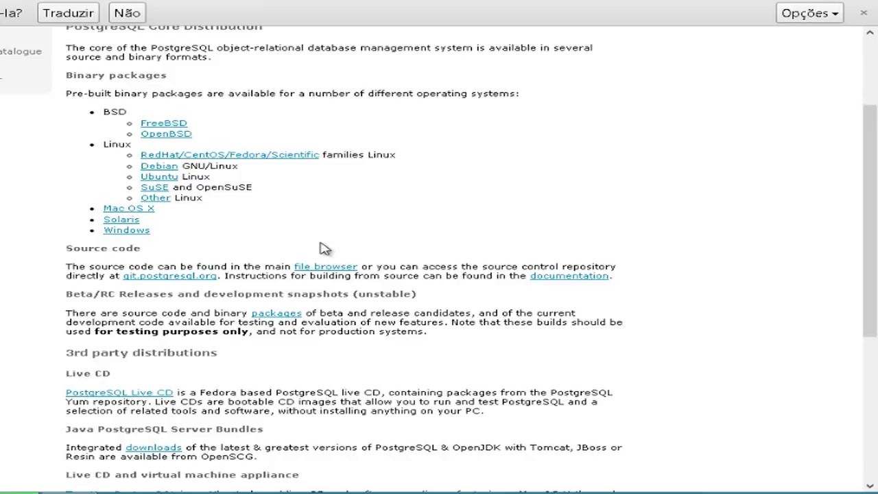
pyautogui.click(128, 231)
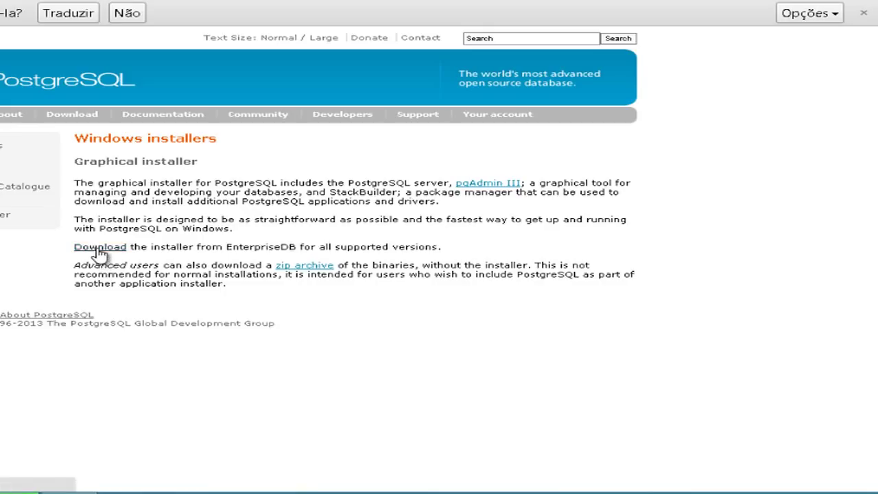
pyautogui.click(100, 248)
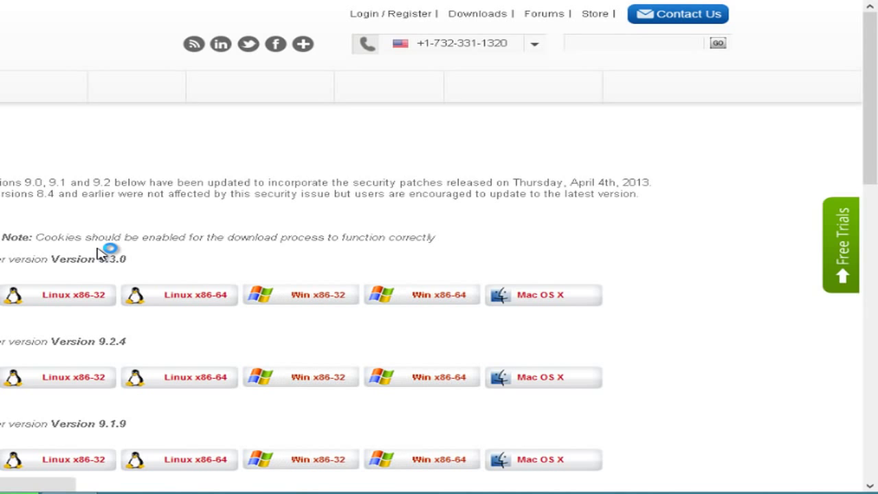
# Step: Scroll through the EnterpriseDB installer builds offered for versions 9.3.0, 9.2.4 and 9.1.9
pyautogui.moveTo(876, 89); pyautogui.dragTo(875, 206)
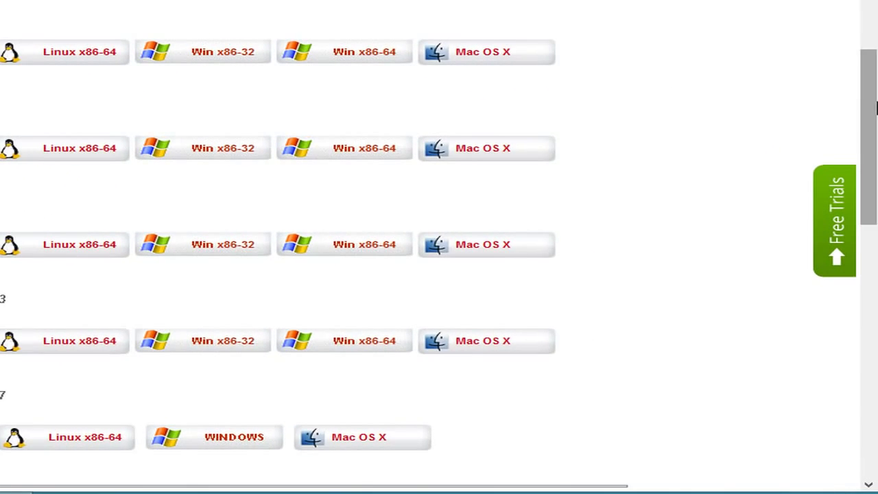
pyautogui.moveTo(876, 106); pyautogui.dragTo(859, 94)
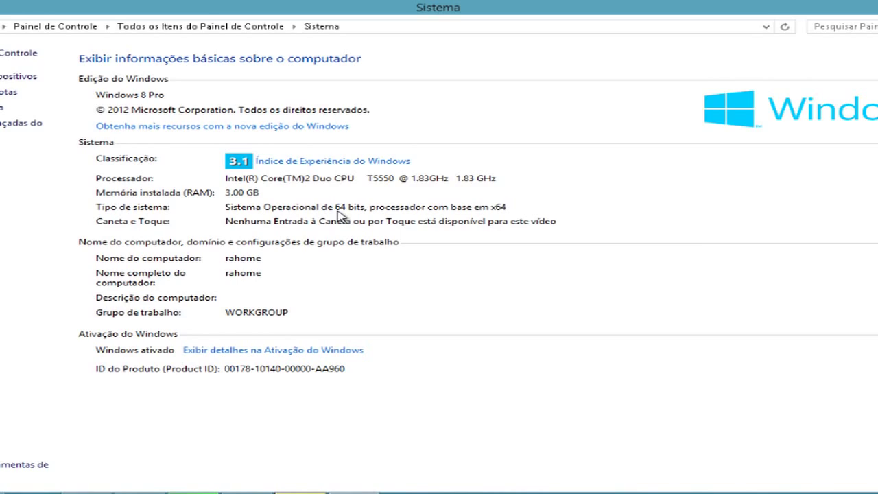
# Step: Switch from the Control Panel System view back to the EnterpriseDB page in Chrome
pyautogui.hotkey('alt', 'Tab')
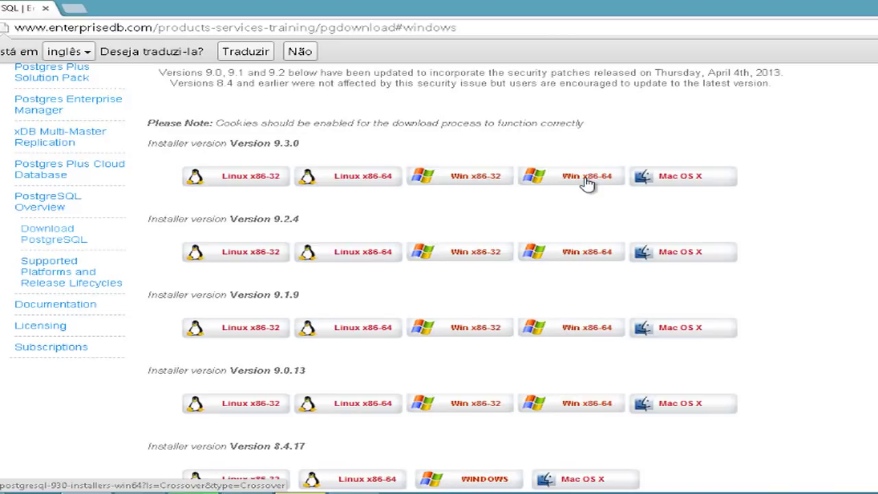
# Step: Download the Version 9.3.0 Win x86-64 installer into the Downloads\Software folder
pyautogui.click(587, 182)
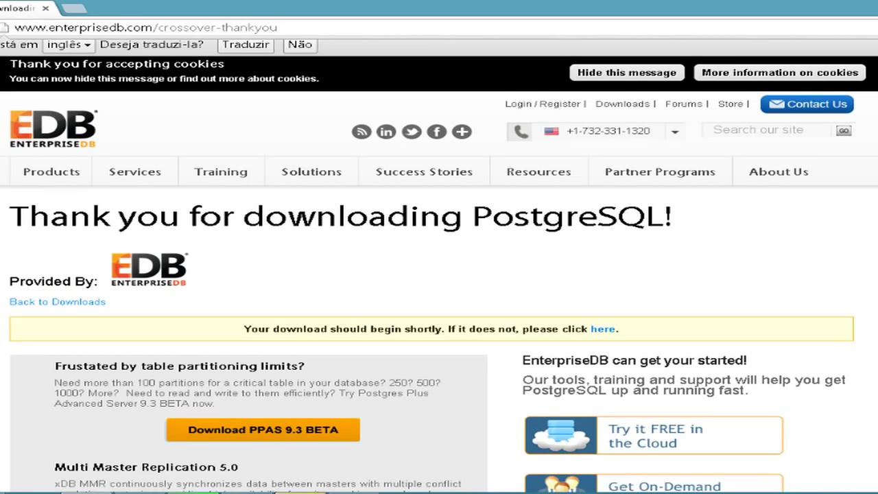
pyautogui.scroll(-3, 439, 274)
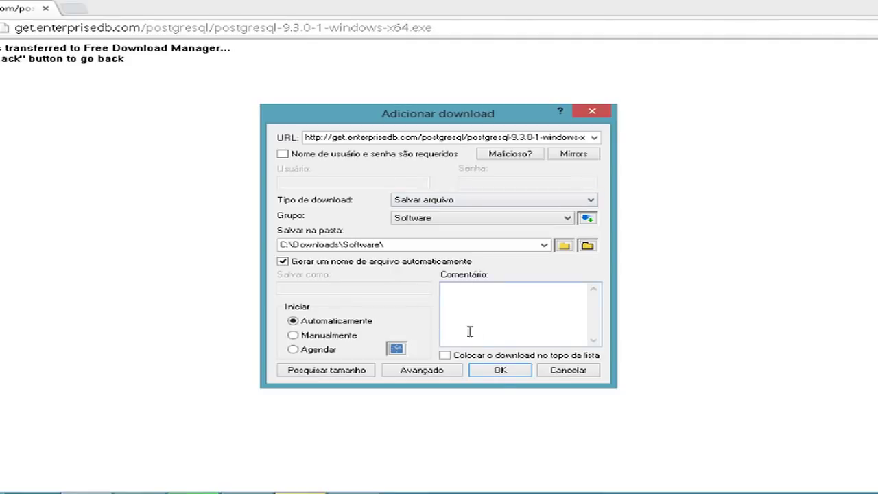
pyautogui.click(501, 371)
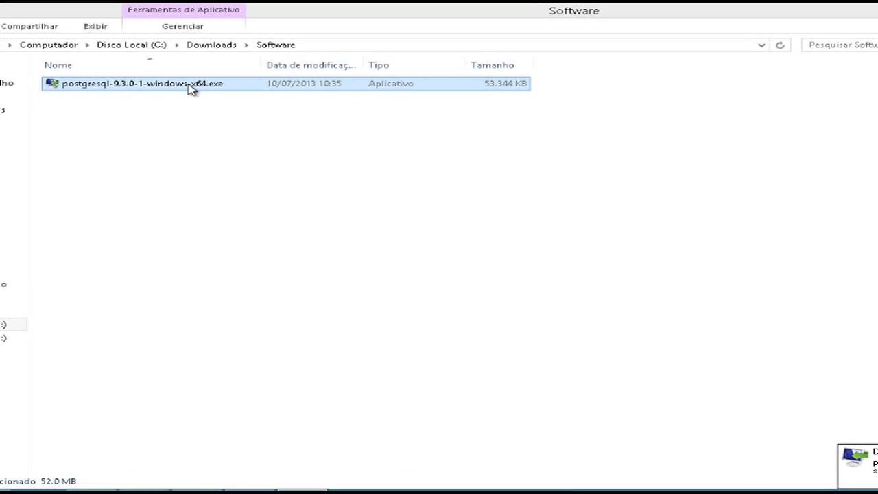
# Step: Run postgresql-9.3.0-1-windows-x64.exe and approve the User Account Control prompt
pyautogui.click(188, 84)
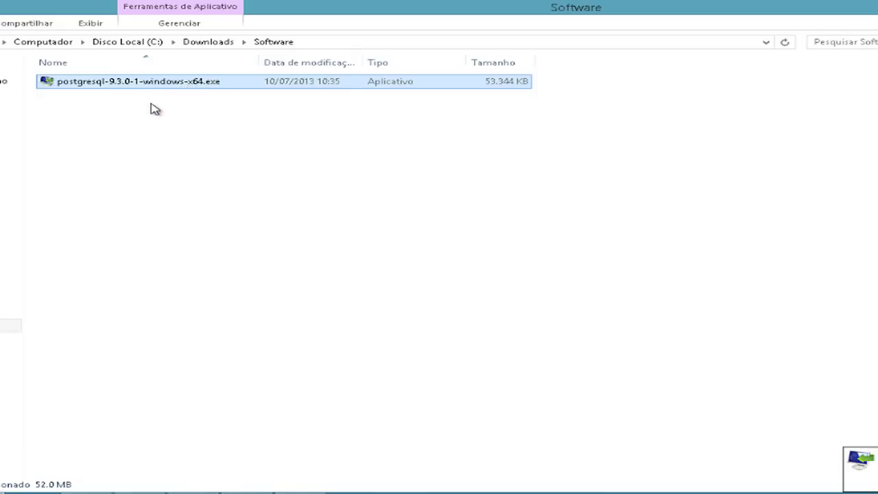
pyautogui.doubleClick(113, 85)
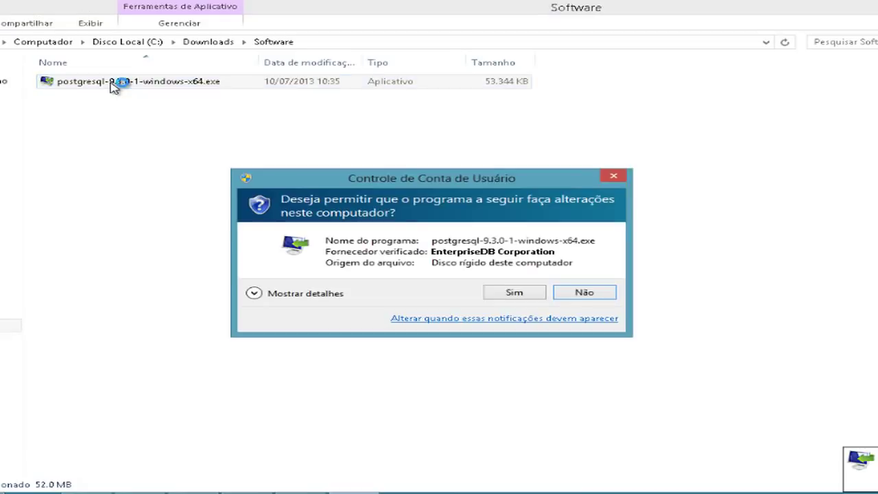
pyautogui.click(515, 293)
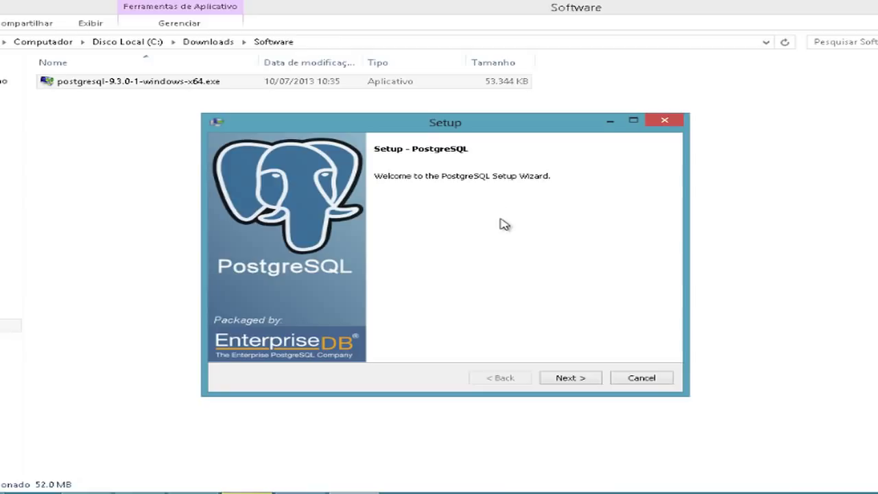
# Step: Get past the welcome page and keep C:\Program Files\PostgreSQL\9.3 as the installation directory
pyautogui.click(570, 379)
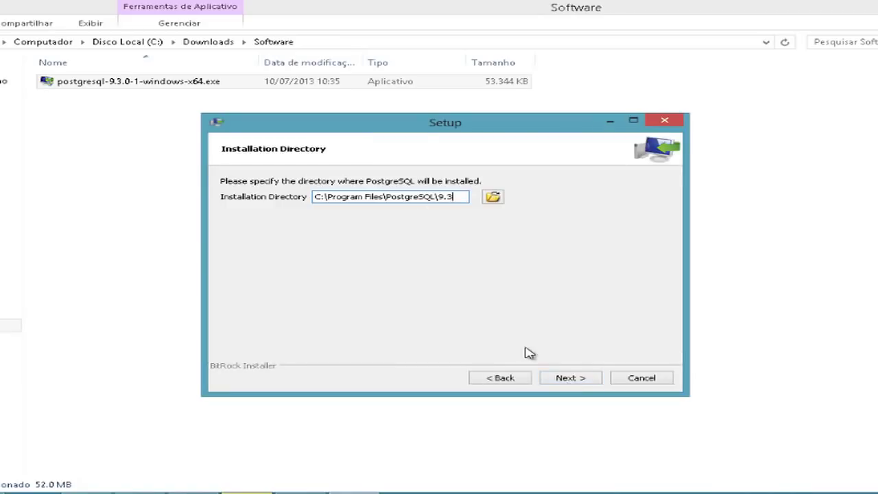
pyautogui.hotkey('ctrl', 'a')
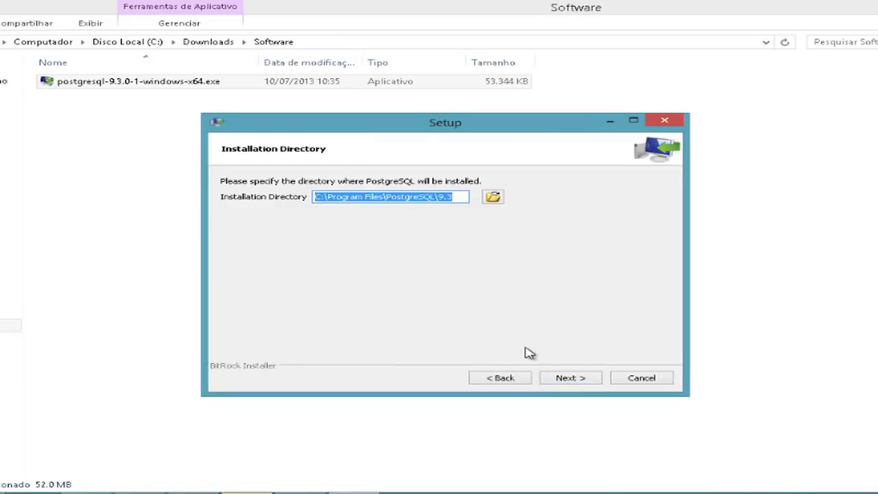
pyautogui.press('End')
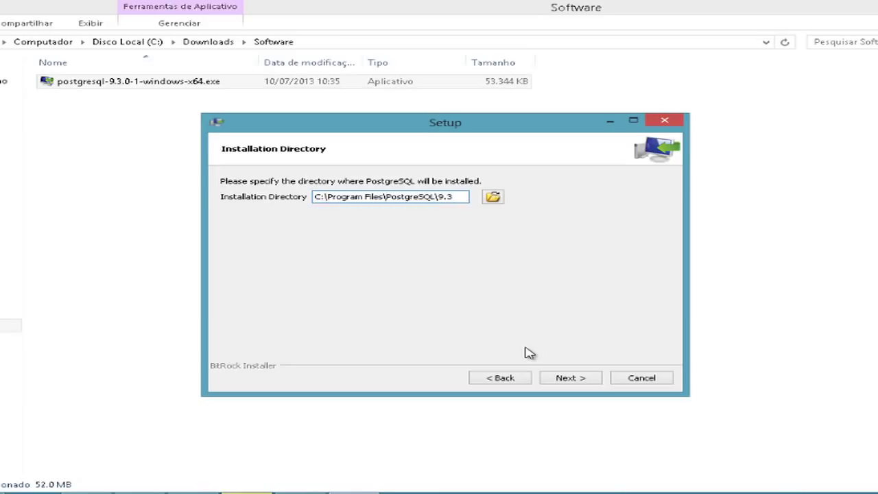
pyautogui.hotkey('ctrl', 'a')
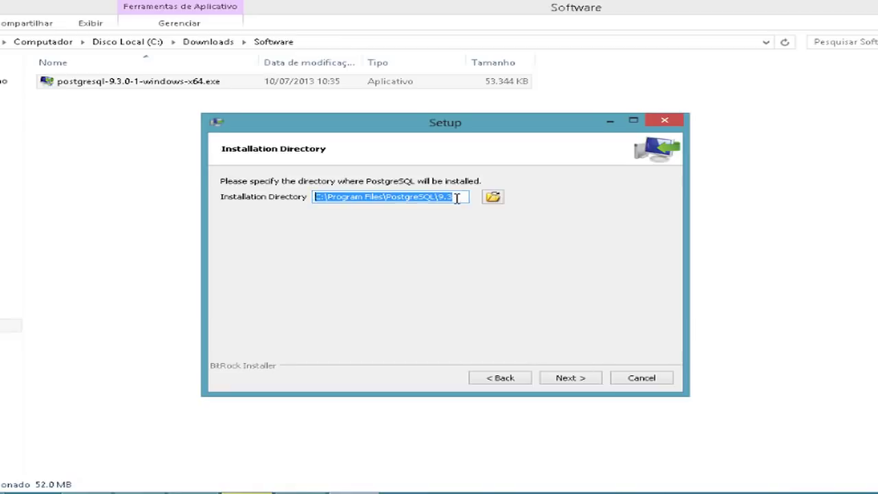
pyautogui.click(456, 198)
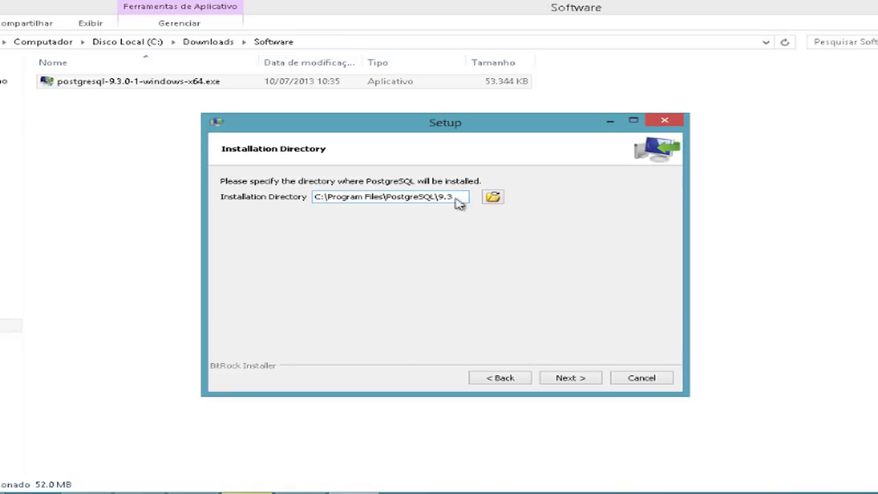
pyautogui.click(568, 379)
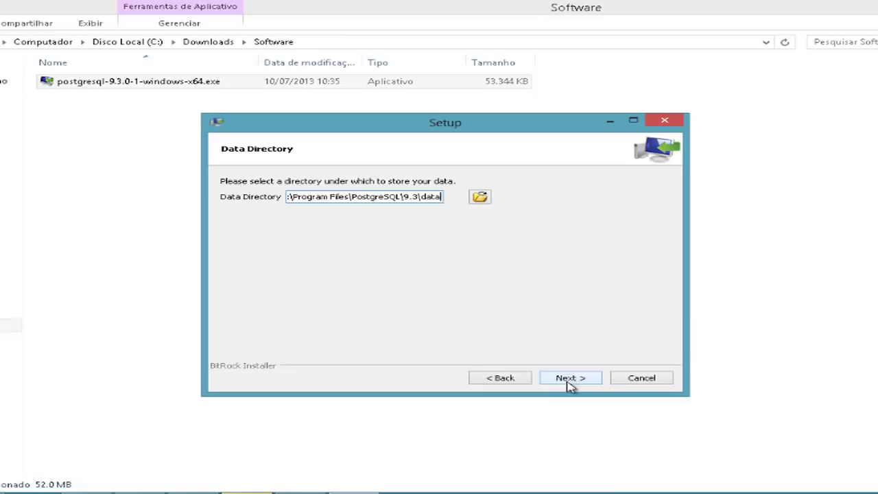
# Step: Accept the default Program Files\PostgreSQL\9.3\data data directory
pyautogui.click(570, 382)
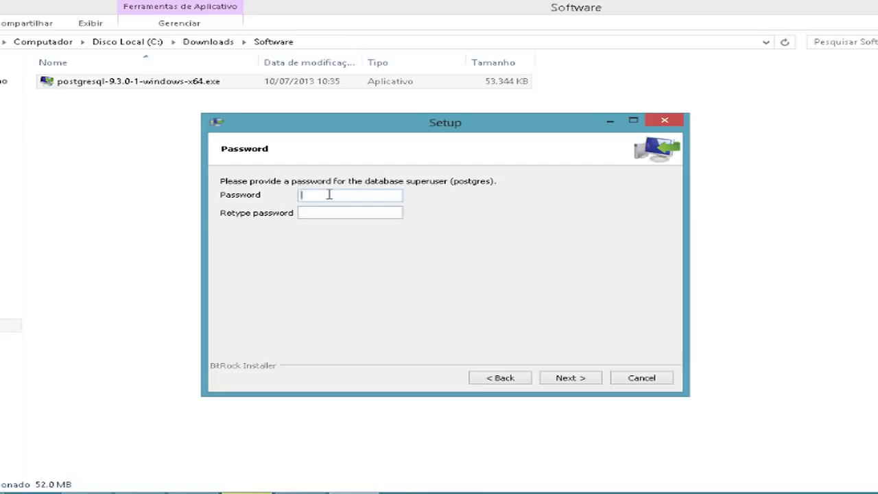
# Step: Enter and retype the postgres superuser password, then continue
pyautogui.write('12345678')
pyautogui.press('Tab')
pyautogui.write('123456788')
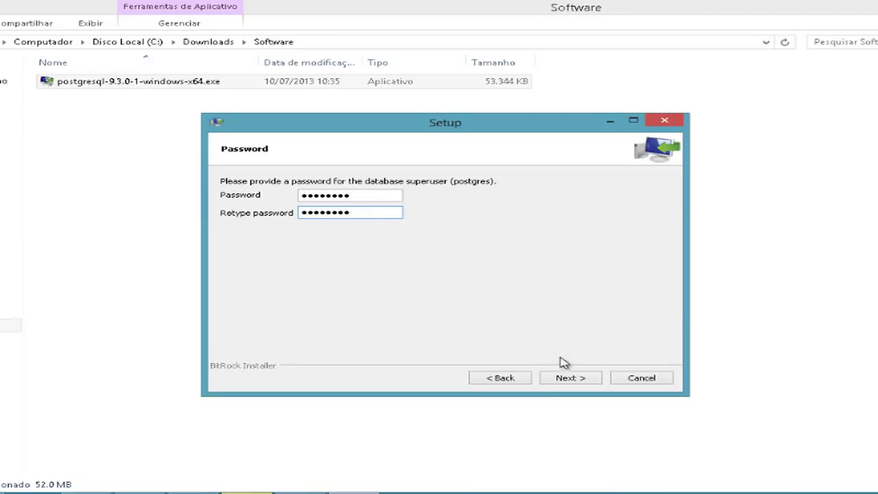
pyautogui.click(567, 379)
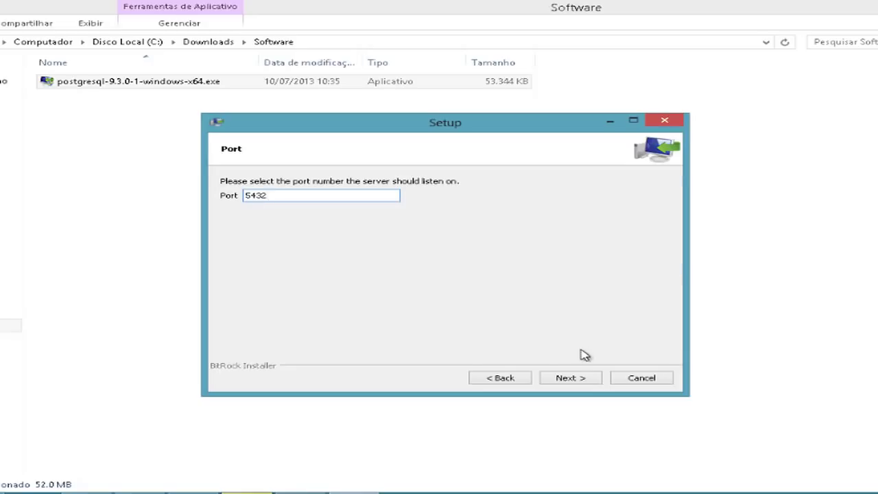
# Step: Keep port 5432 and pick the Portuguese, Brazil locale for the database cluster
pyautogui.click(576, 379)
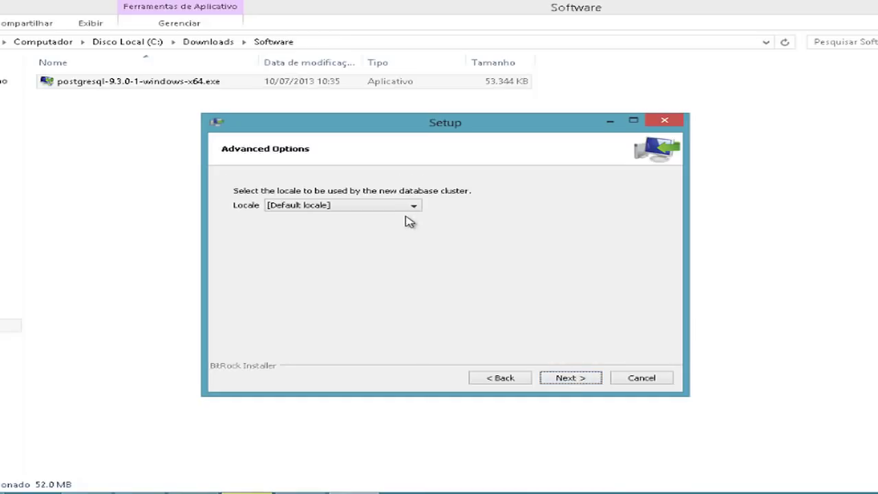
pyautogui.click(415, 206)
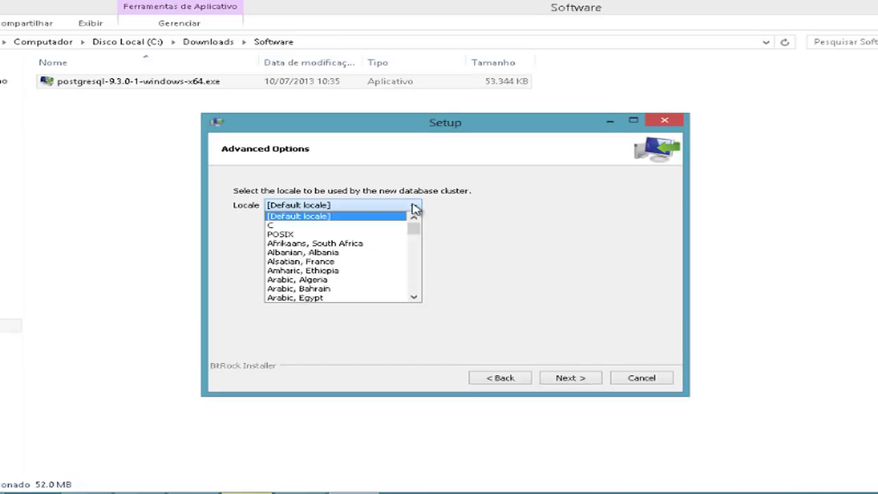
pyautogui.moveTo(415, 227); pyautogui.dragTo(410, 263)
pyautogui.click(360, 281)
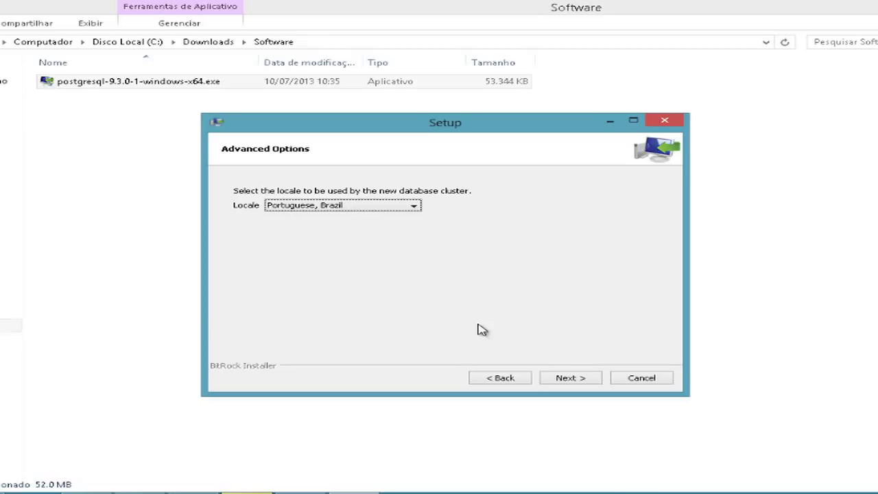
pyautogui.click(575, 377)
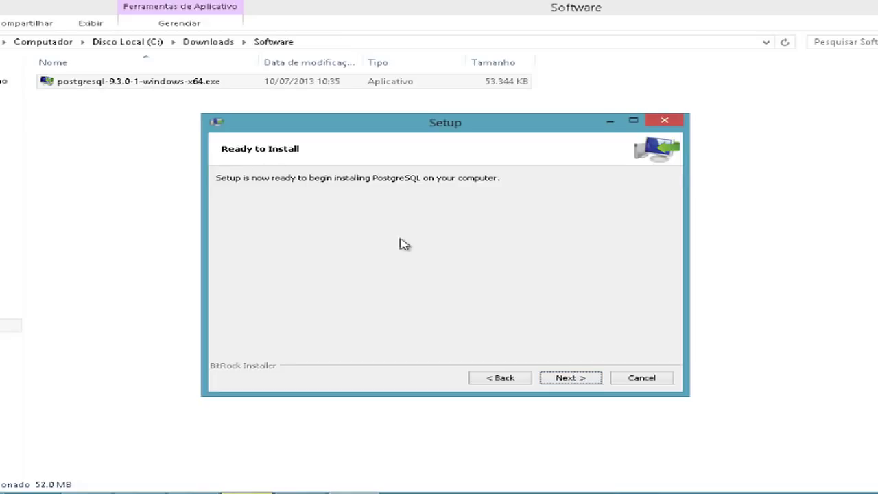
# Step: Start the PostgreSQL installation and bring the installer window to the front
pyautogui.click(571, 379)
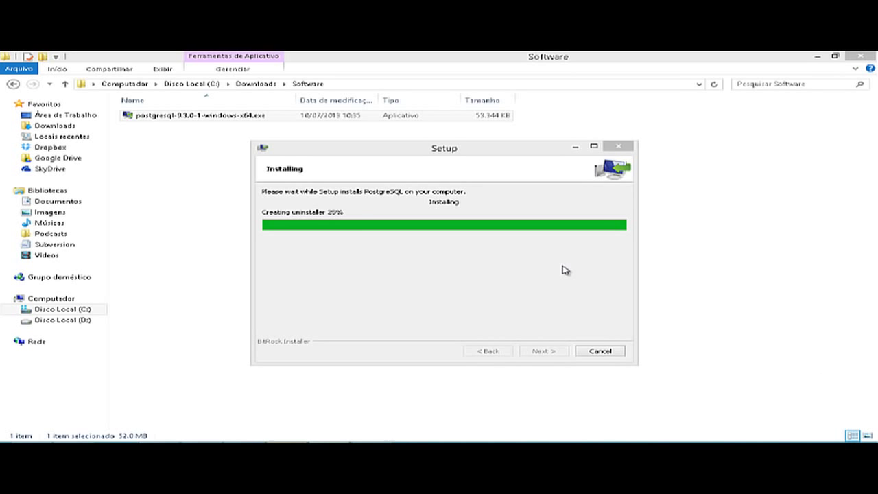
pyautogui.click(508, 196)
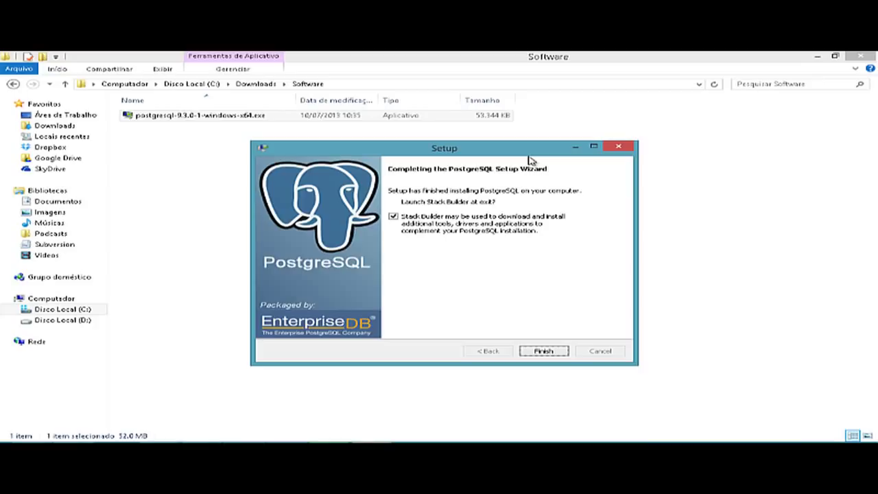
# Step: Uncheck 'Launch Stack Builder at exit?' so Stack Builder won't start after setup
pyautogui.click(394, 217)
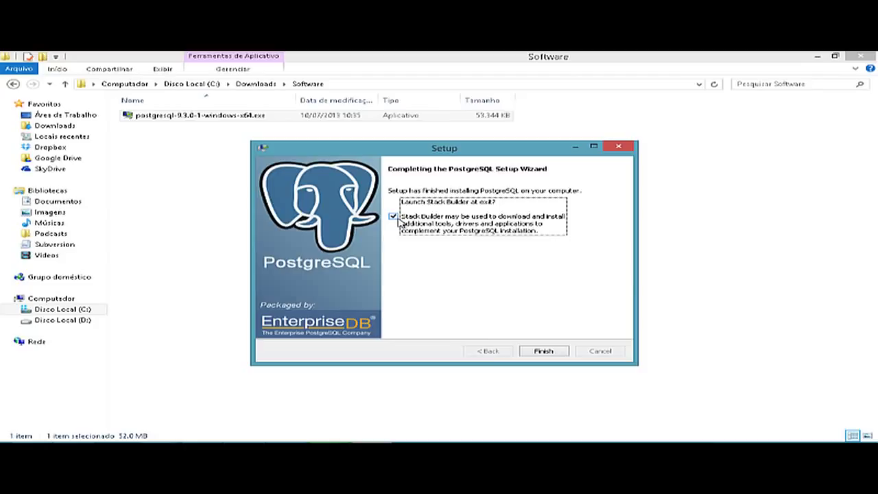
pyautogui.click(393, 216)
pyautogui.click(543, 351)
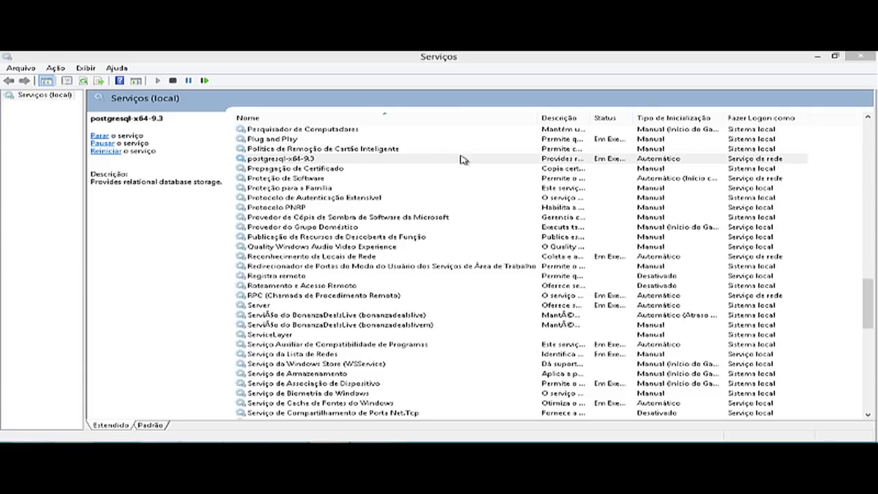
pyautogui.click(461, 160)
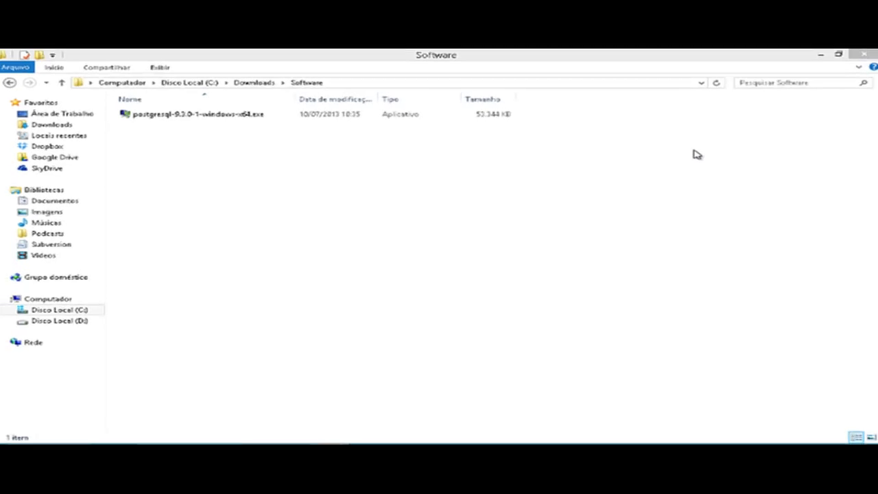
# Step: Search the Start screen for 'pgadmin' and launch pgAdmin III from the results
pyautogui.press('super')
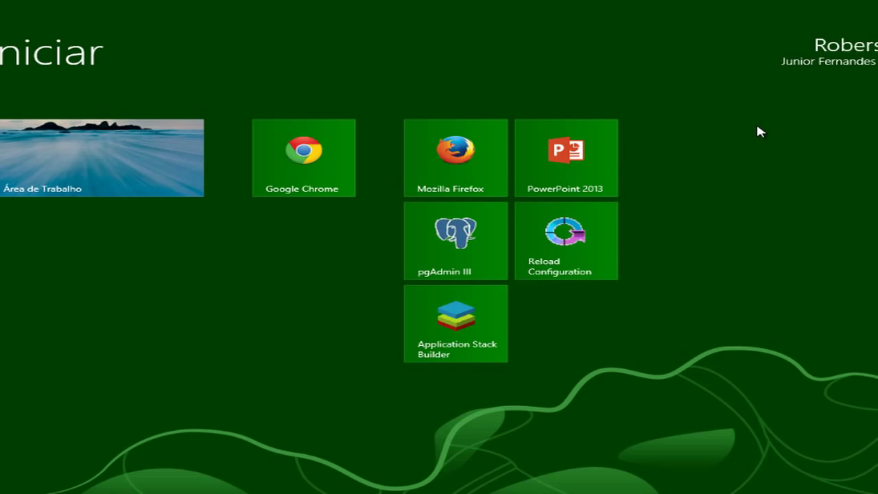
pyautogui.write('pgadmin')
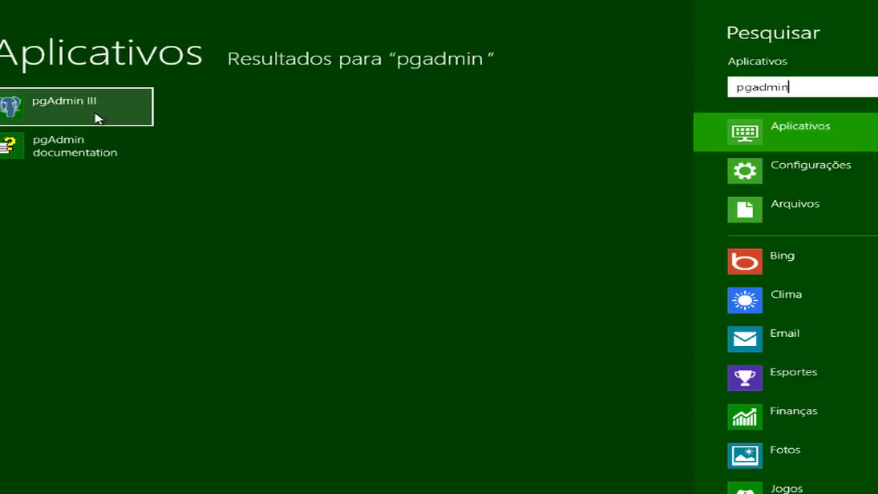
pyautogui.click(96, 118)
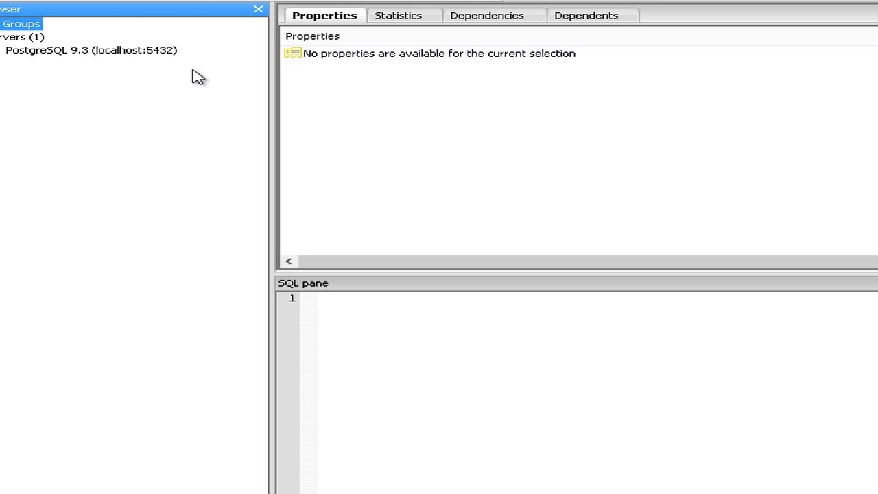
# Step: Select the PostgreSQL 9.3 (localhost:5432) server node to show its properties
pyautogui.click(73, 55)
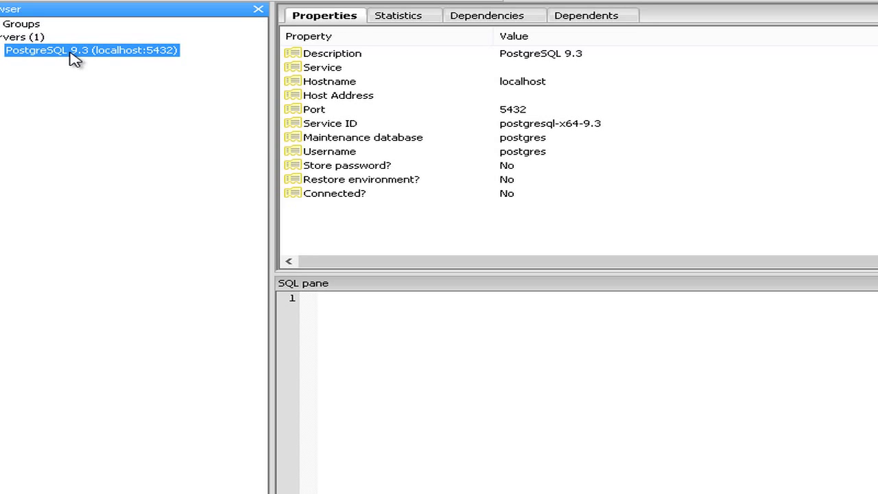
# Step: Connect to the PostgreSQL 9.3 server, entering the postgres user's password
pyautogui.rightClick(71, 52)
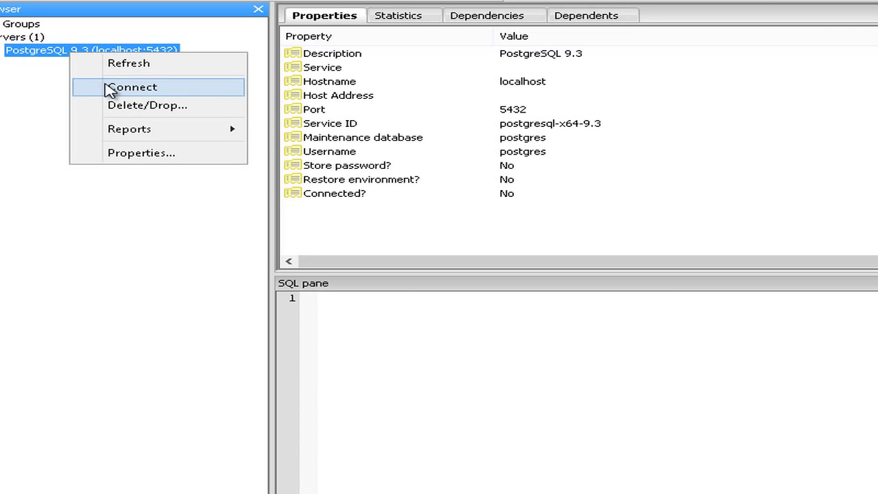
pyautogui.click(106, 87)
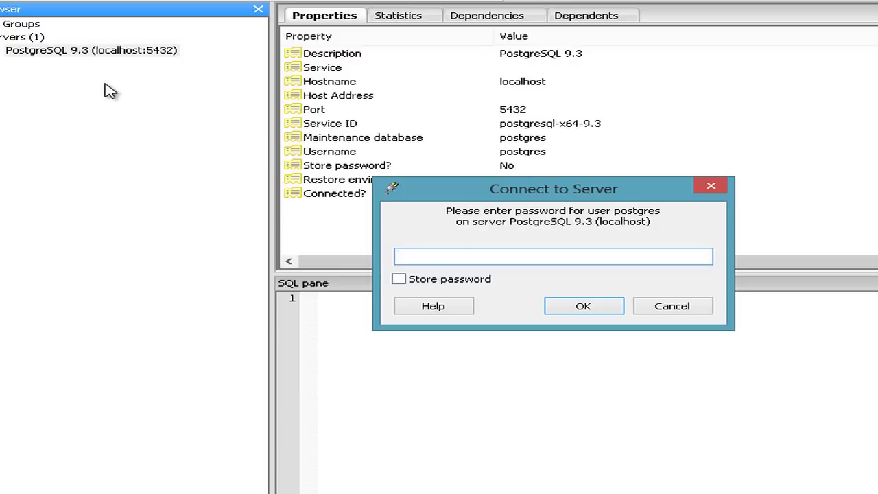
pyautogui.write('postgres')
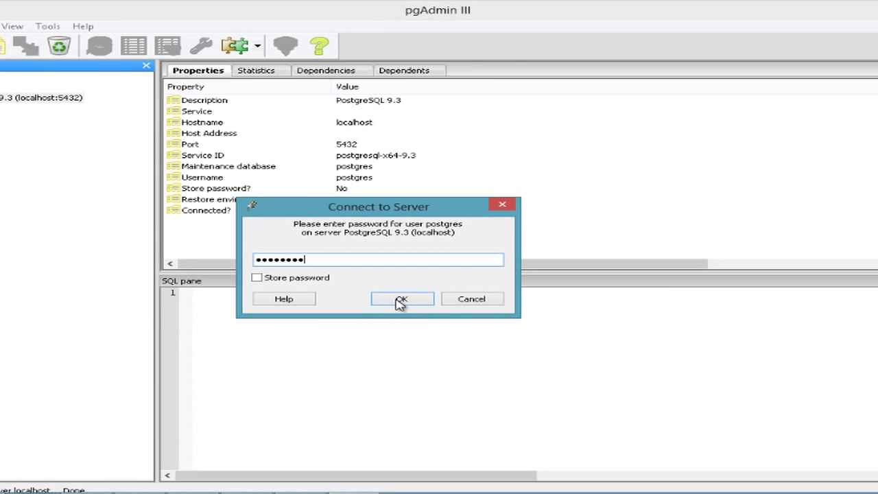
pyautogui.click(401, 299)
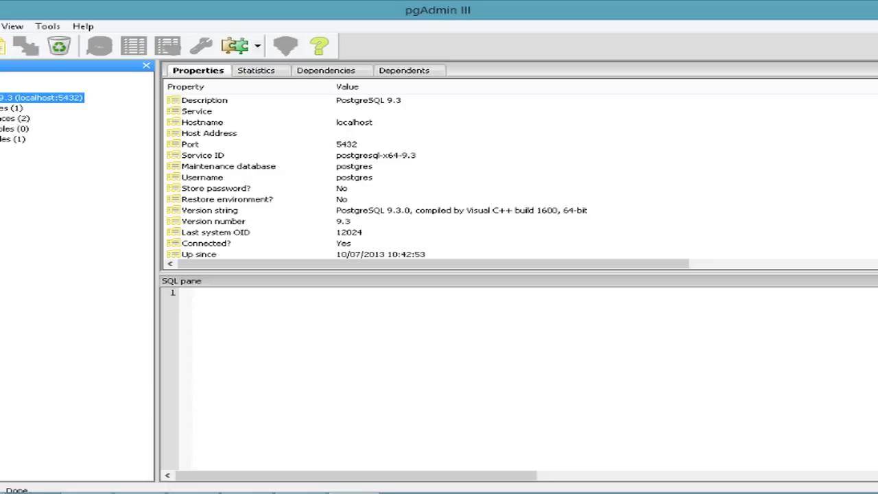
# Step: Browse the server's Databases, Tablespaces, Group Roles and Login Roles groups
pyautogui.click(12, 107)
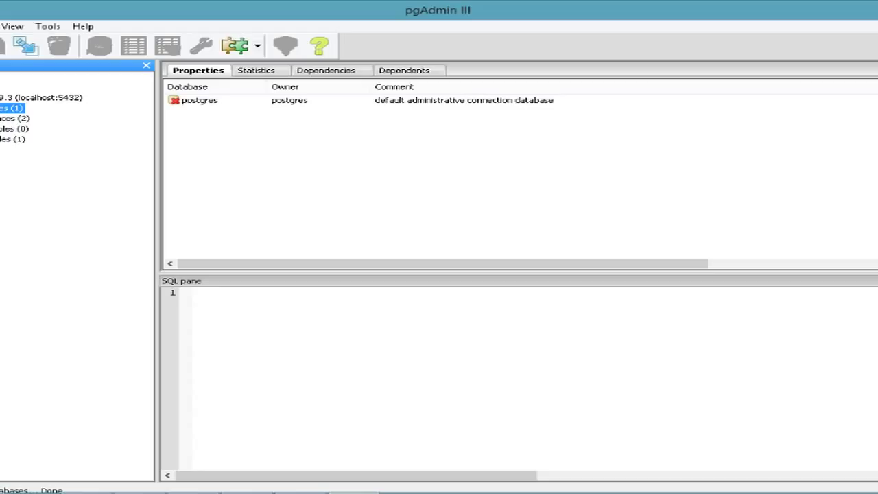
pyautogui.click(14, 118)
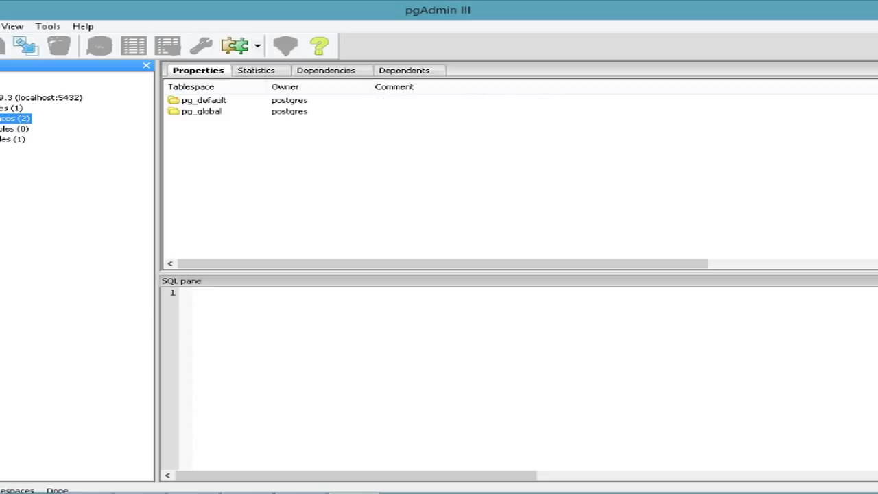
pyautogui.click(13, 129)
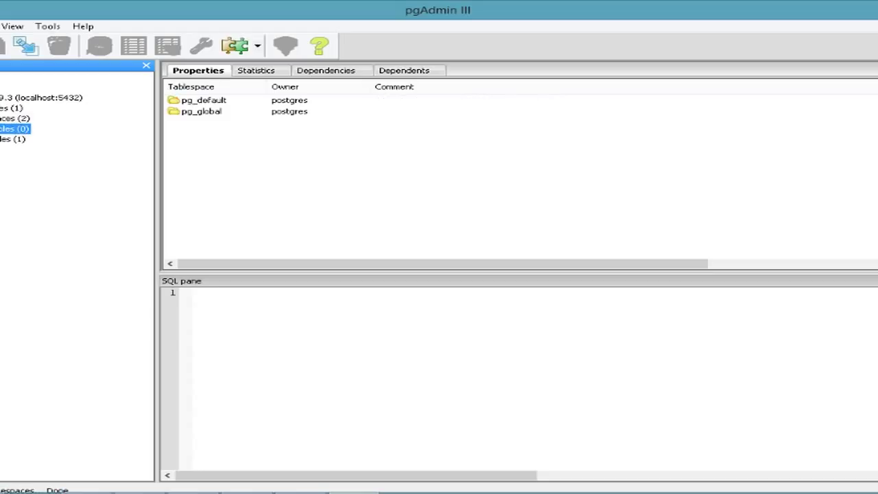
pyautogui.click(14, 138)
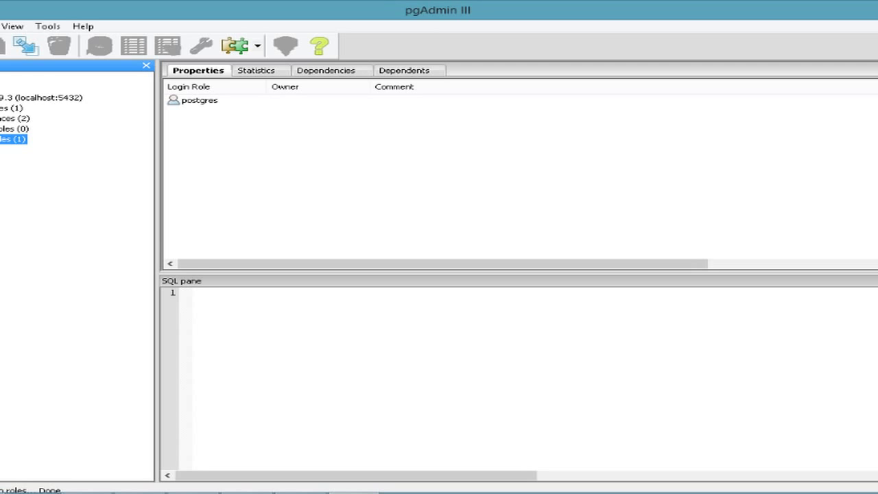
# Step: Expand Databases and open the postgres database to view its properties
pyautogui.click(1, 108)
pyautogui.click(5, 118)
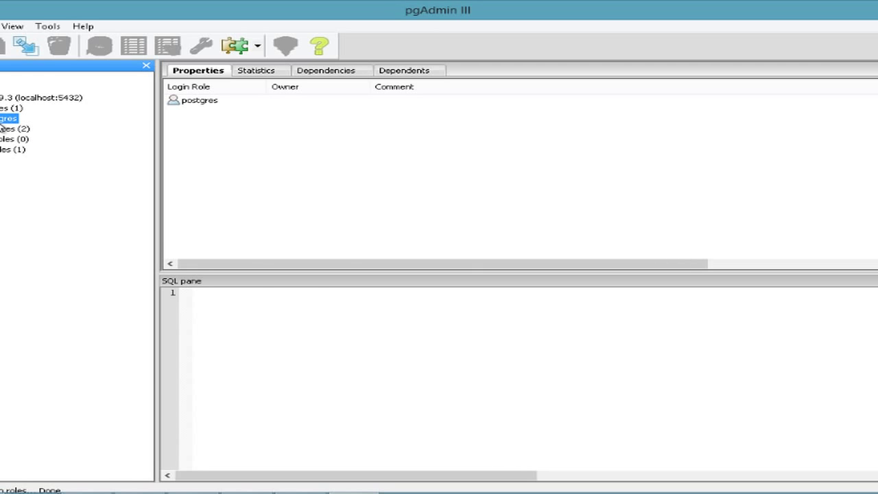
pyautogui.click(1, 118)
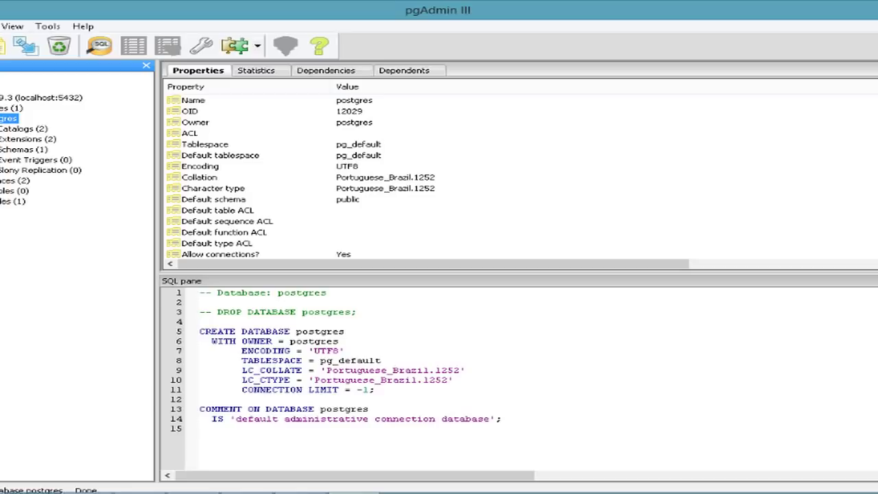
# Step: Expand the postgres database's schemas and open the public schema's object types
pyautogui.click(0, 149)
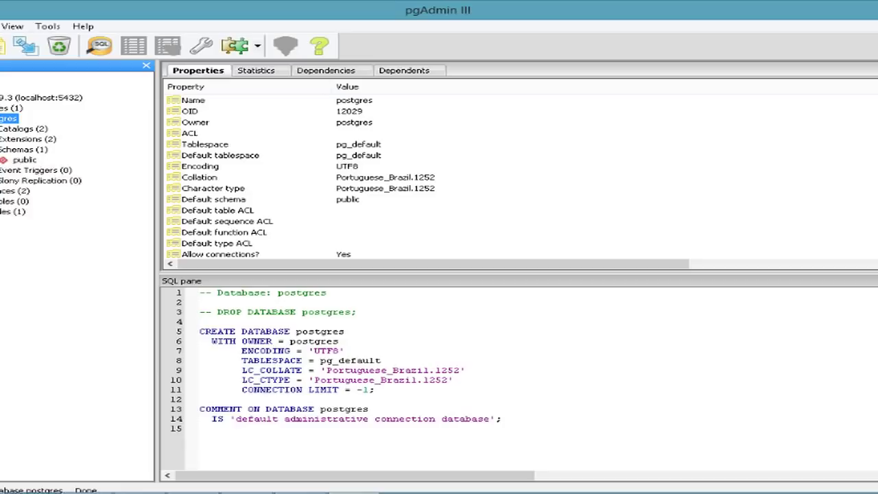
pyautogui.click(21, 161)
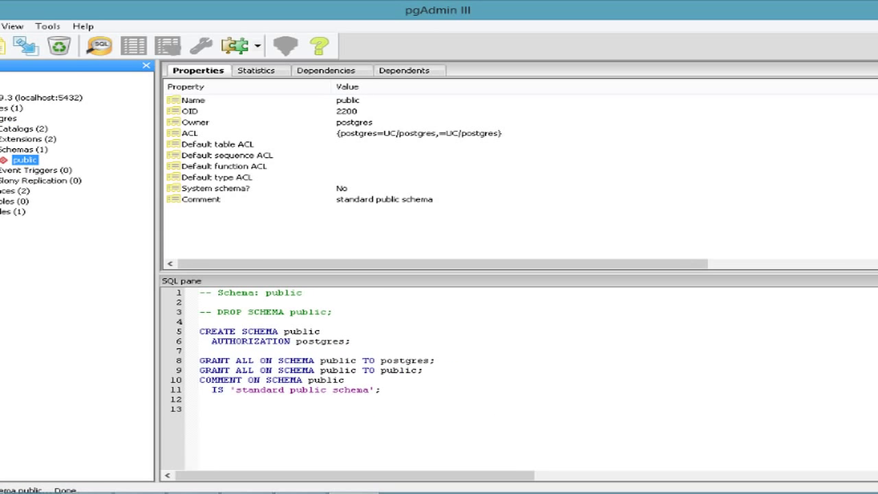
pyautogui.press('Right')
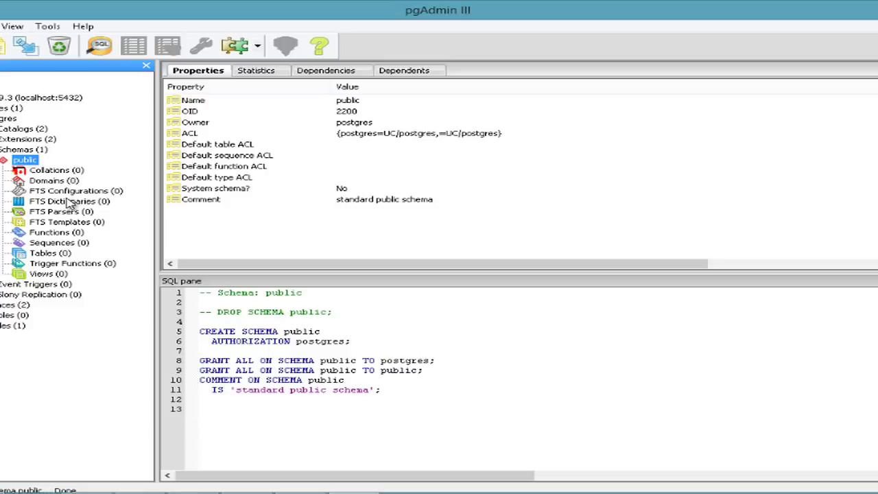
# Step: Check the empty Functions, Sequences, Tables and Trigger Functions groups, then reselect the postgres database
pyautogui.click(58, 233)
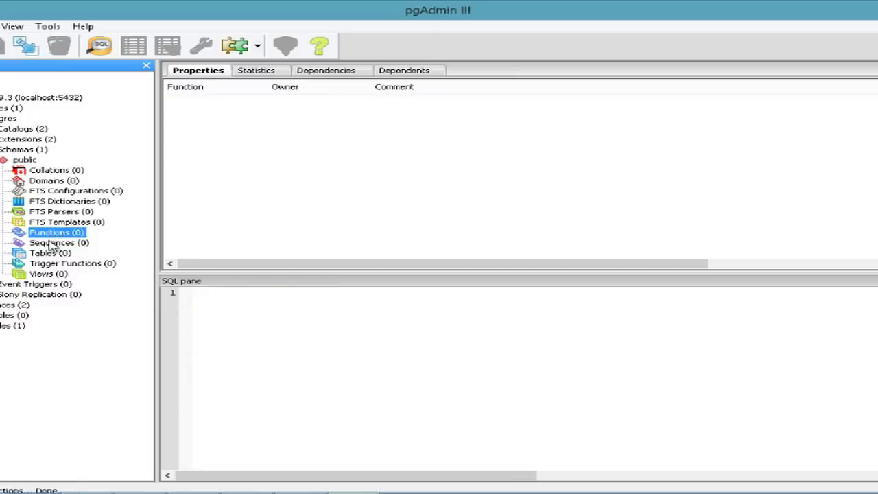
pyautogui.click(51, 244)
pyautogui.click(53, 253)
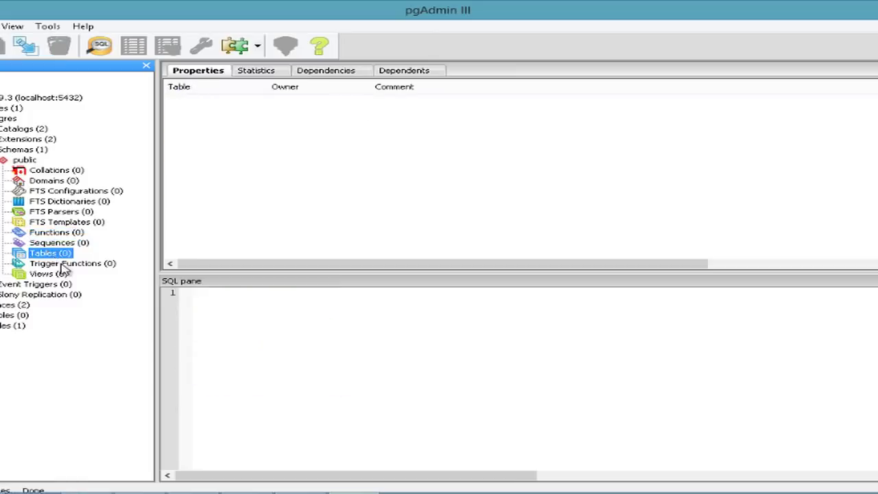
pyautogui.click(61, 265)
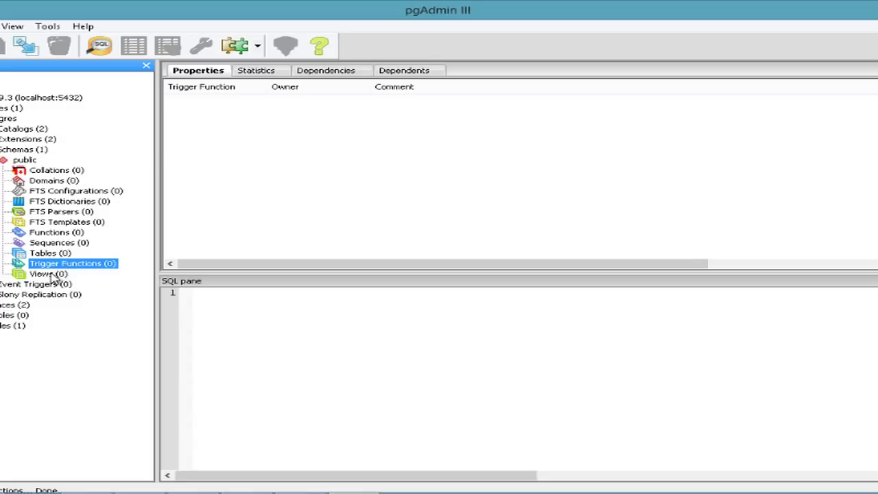
pyautogui.click(49, 254)
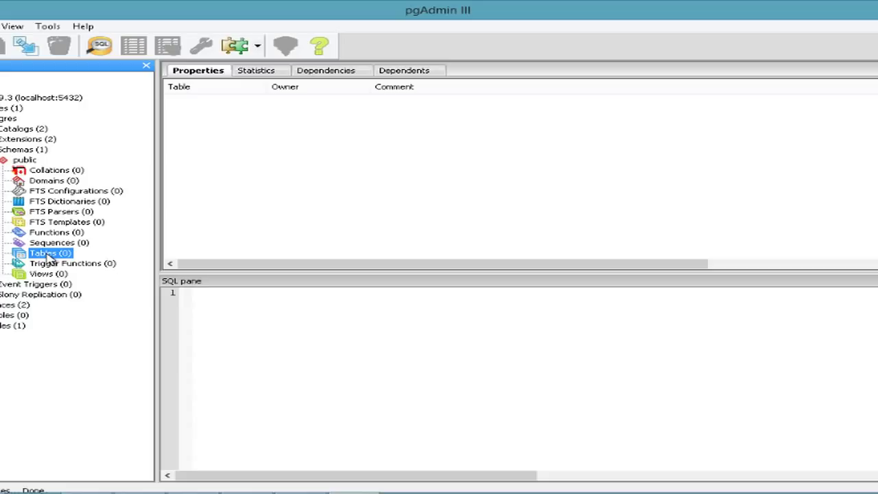
pyautogui.click(7, 119)
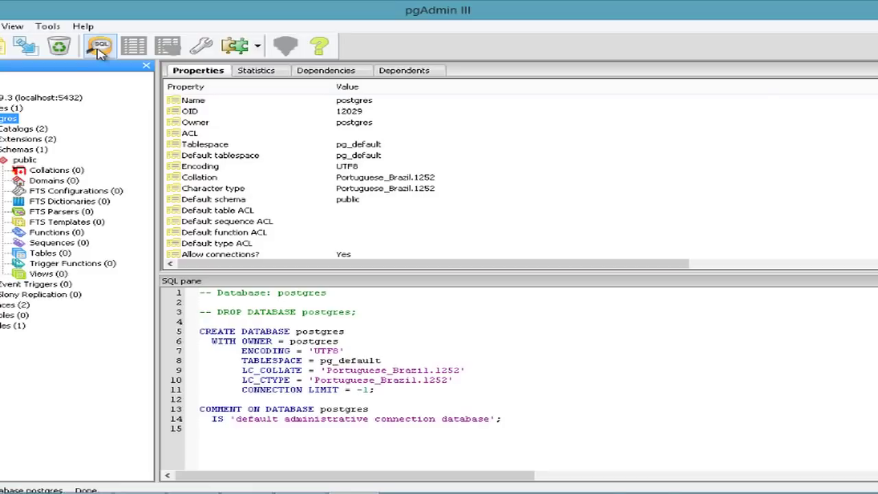
# Step: Open a new SQL query window and write a CREATE TABLE PESSOA ( ); skeleton
pyautogui.click(99, 48)
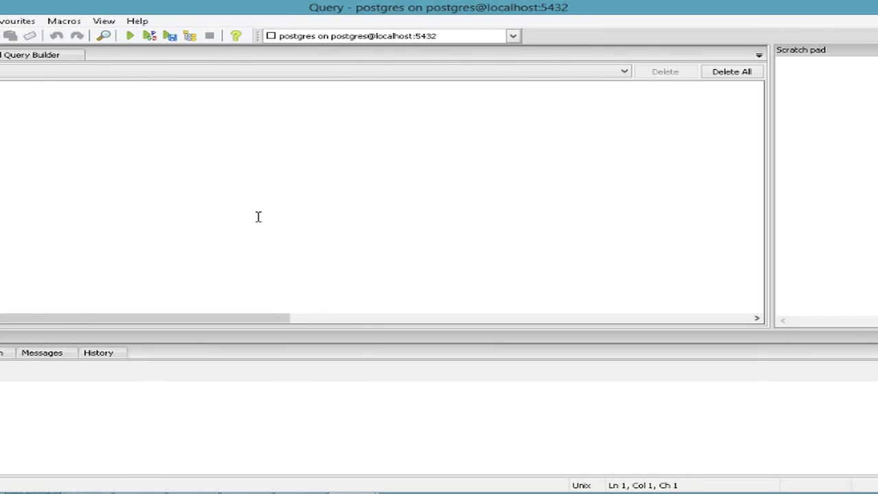
pyautogui.write('create')
pyautogui.hotkey('ctrl', 'a')
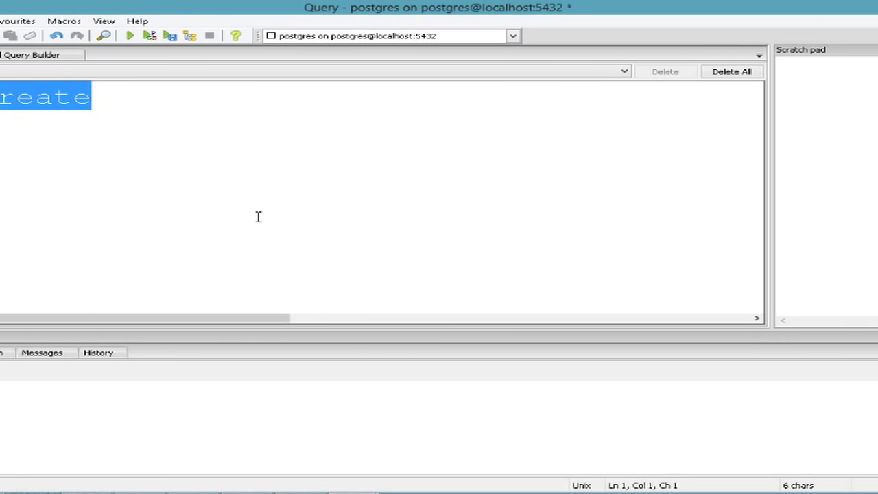
pyautogui.write('CREATE TABLE PES')
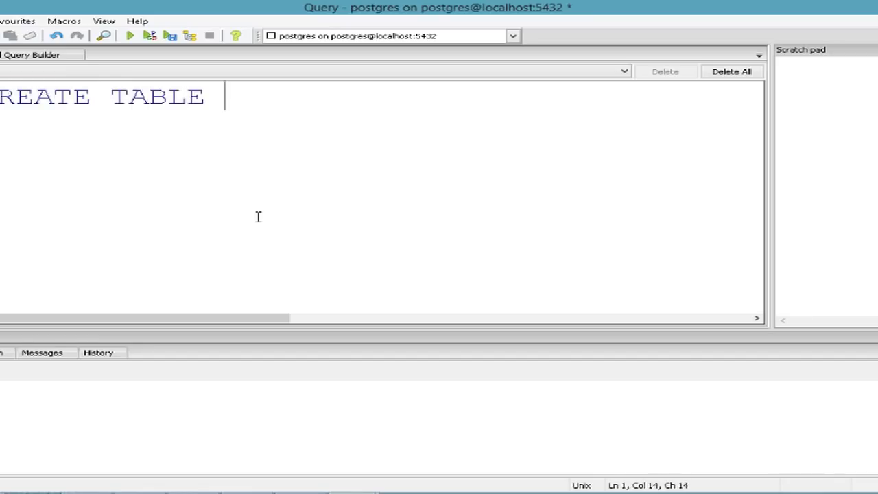
pyautogui.write('SOA (')
pyautogui.press('Return')
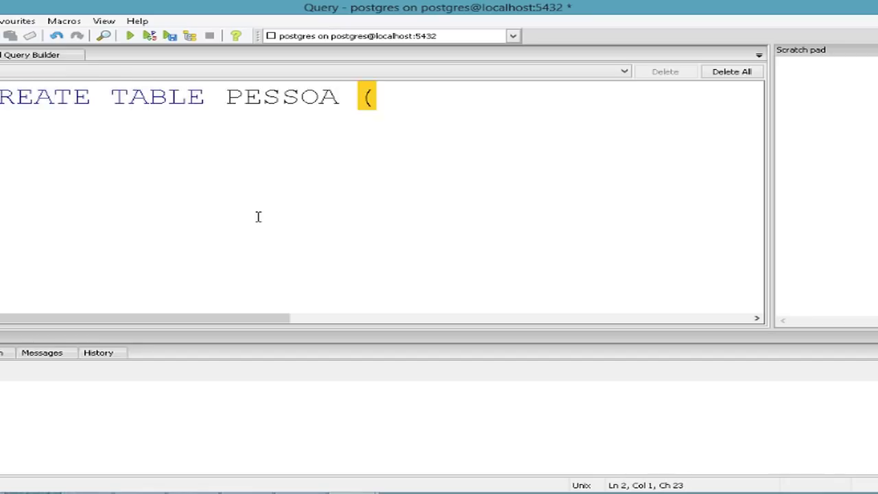
pyautogui.write(');')
pyautogui.press('Up')
pyautogui.press('End')
pyautogui.press('Return')
pyautogui.press('Tab')
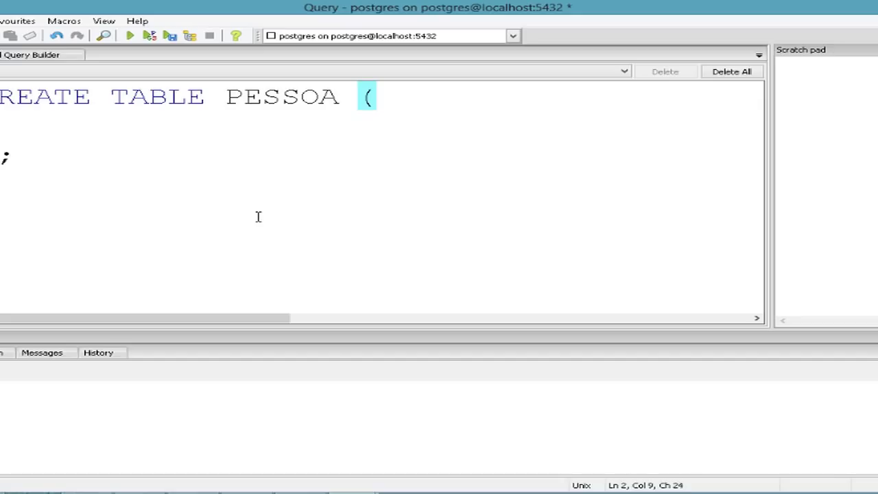
# Step: Add the columns CODIGO INTEGER PRIMARY KEY and NOME VARCHAR(60) to the statement
pyautogui.write('CODIGO IN')
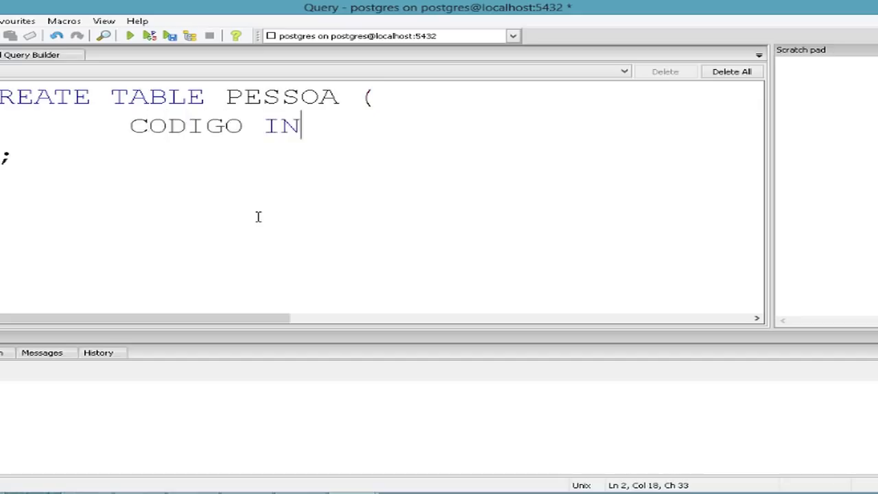
pyautogui.write('TEGER PRIMARY KEY')
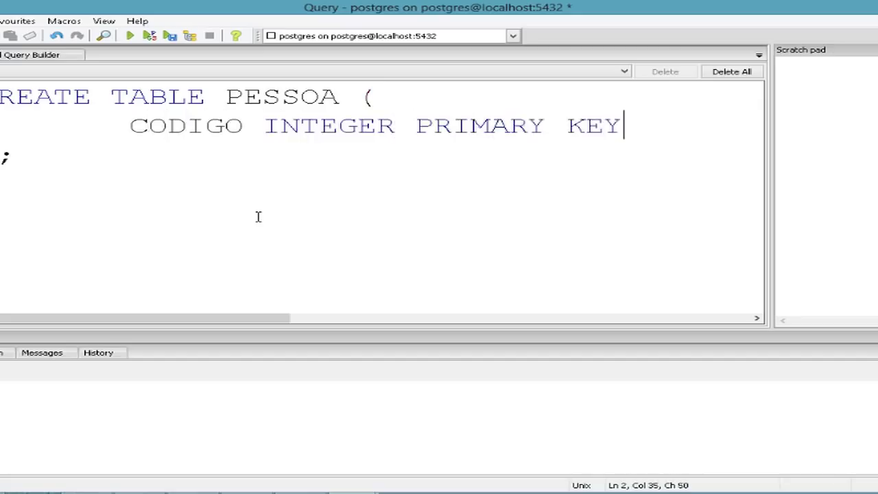
pyautogui.write(',')
pyautogui.press('Return')
pyautogui.write('NO')
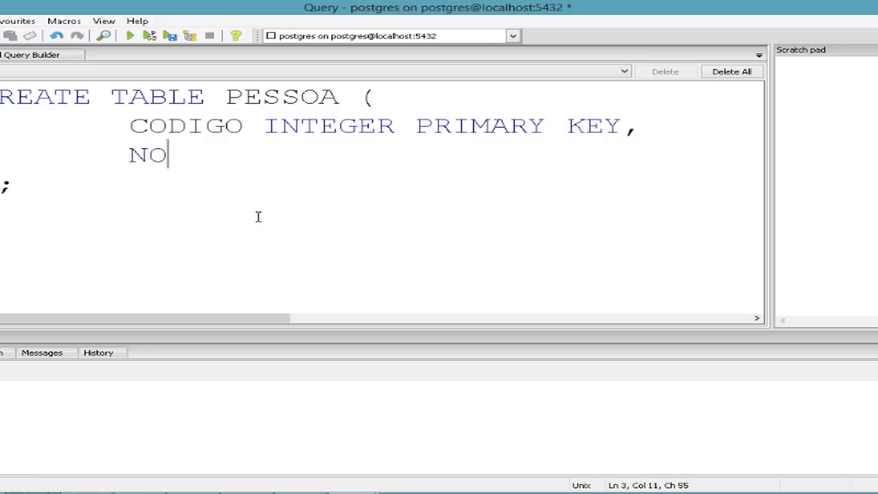
pyautogui.write('ME VARCHAR*')
pyautogui.press('BackSpace')
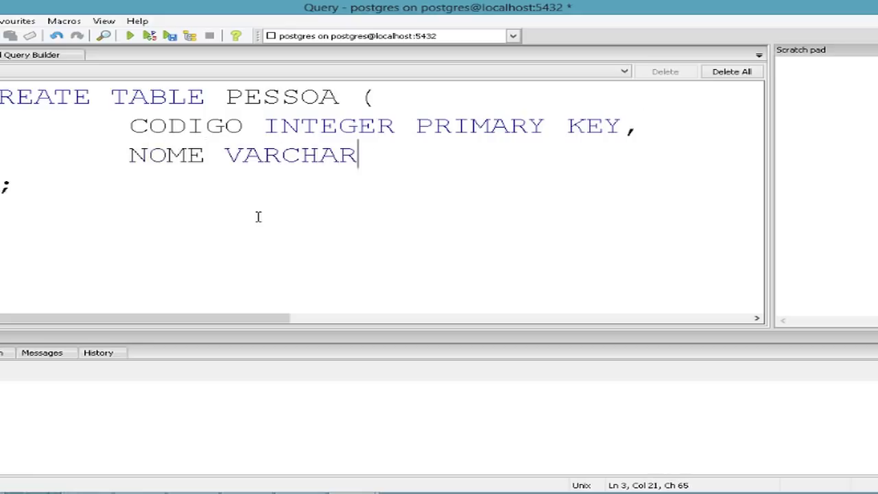
pyautogui.write('(60)')
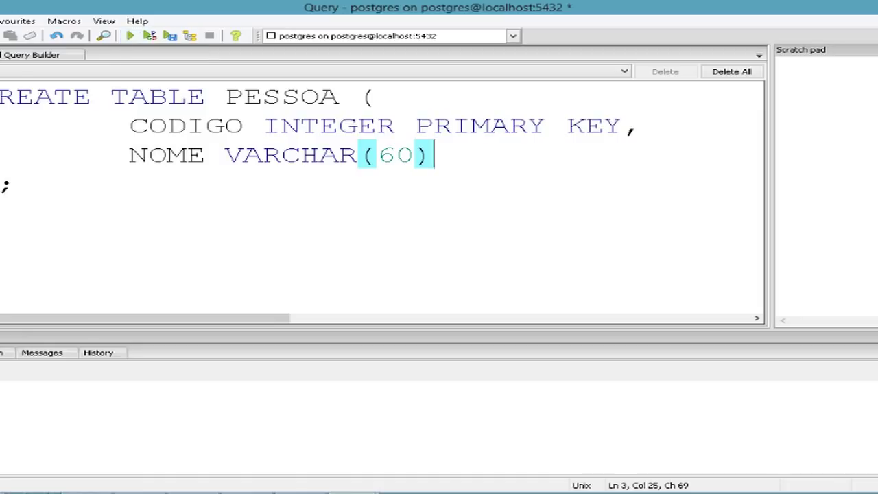
pyautogui.hotkey('alt', 'q')
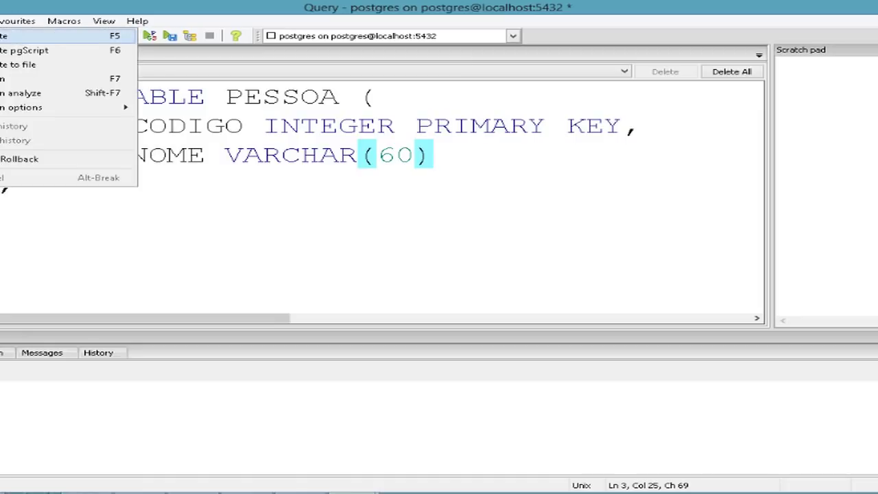
# Step: Execute the CREATE TABLE PESSOA statement and check the success message
pyautogui.click(222, 102)
pyautogui.press('F5')
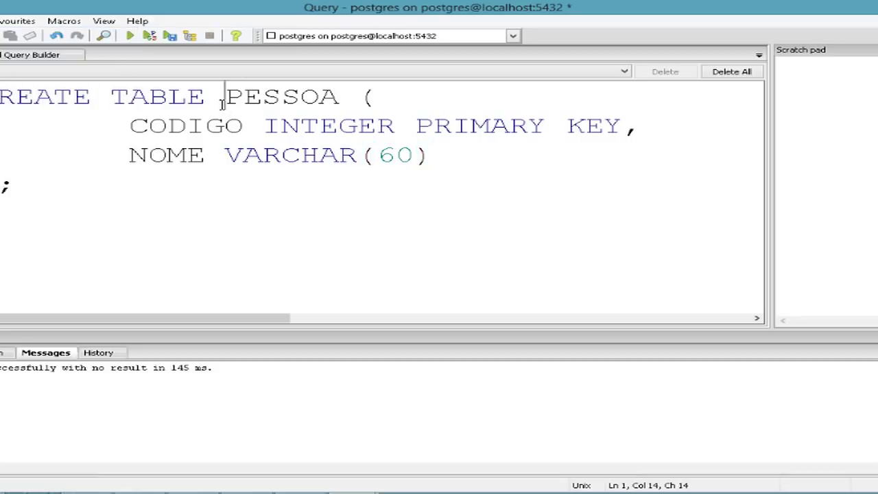
pyautogui.tripleClick(213, 368)
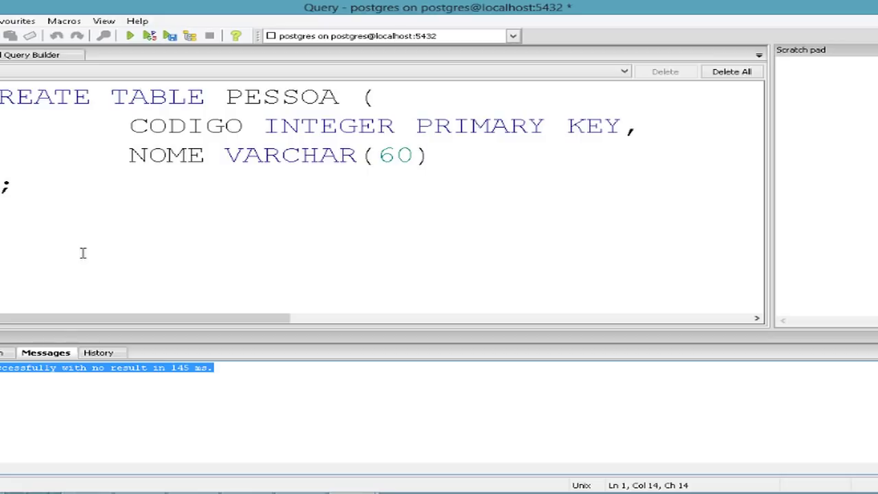
# Step: Select the whole CREATE TABLE statement in the editor for replacement
pyautogui.click(64, 205)
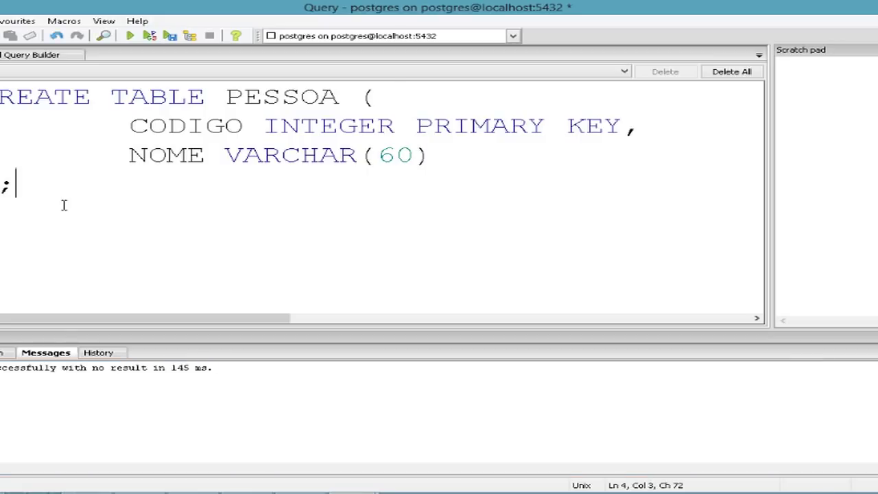
pyautogui.hotkey('shift', 'Home')
pyautogui.hotkey('shift', 'Up')
pyautogui.hotkey('shift', 'Up')
pyautogui.hotkey('shift', 'Up')
# Step: Replace the statement with SELECT * FROM PESSOA and run it, returning 0 rows
pyautogui.press('Delete')
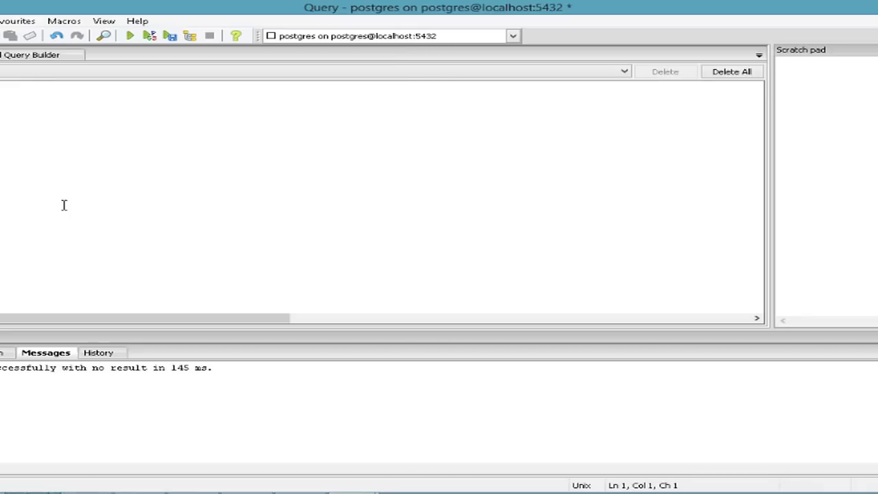
pyautogui.write('SELECT * FROM PESSOA')
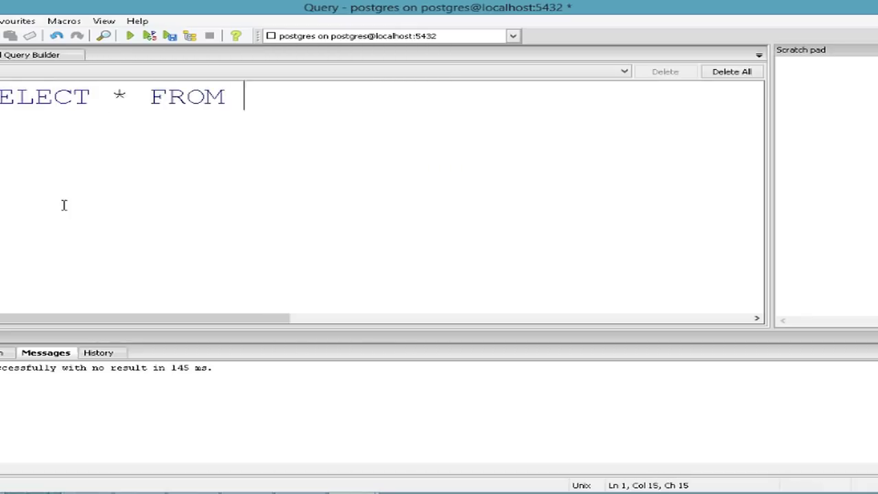
pyautogui.click(134, 38)
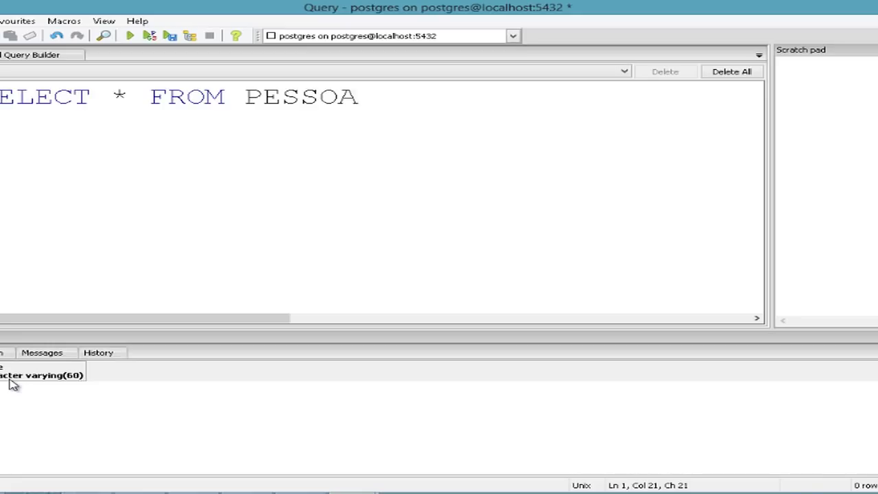
pyautogui.hotkey('ctrl', 'a')
# Step: Run INSERT INTO PESSOA VALUES(1, a person's name), then retype SELECT * FROM PESSOA
pyautogui.press('Delete')
pyautogui.write('INSERT I')
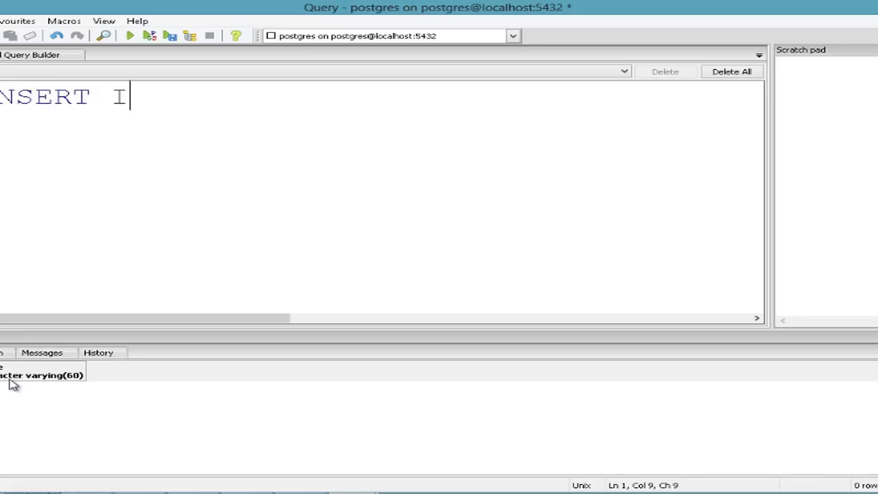
pyautogui.write('NTO PESSOA')
pyautogui.press('Return')
pyautogui.write('VAL')
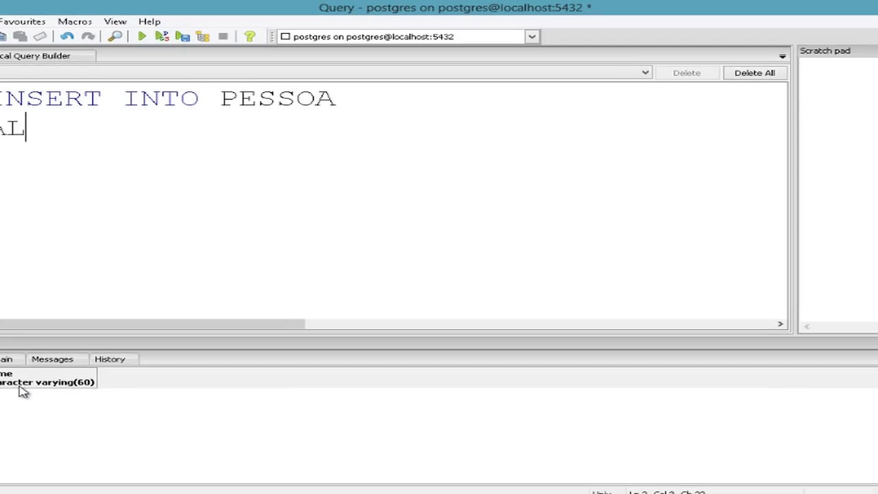
pyautogui.write('UES(1,')
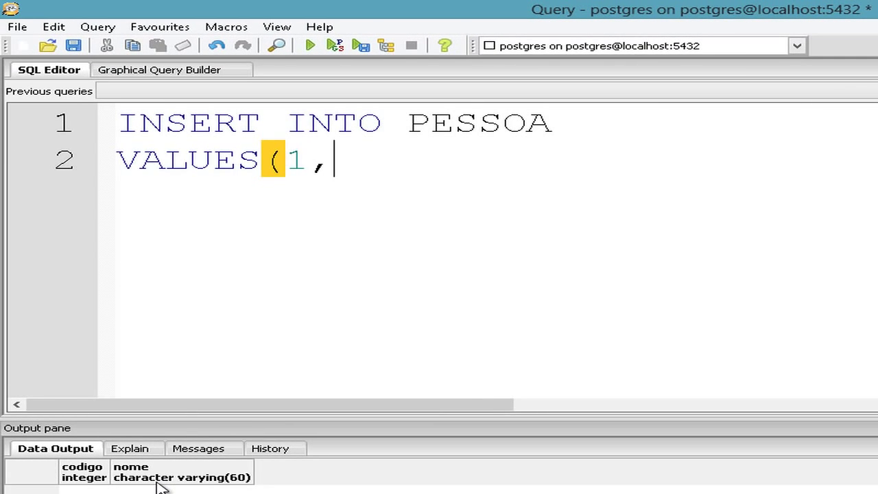
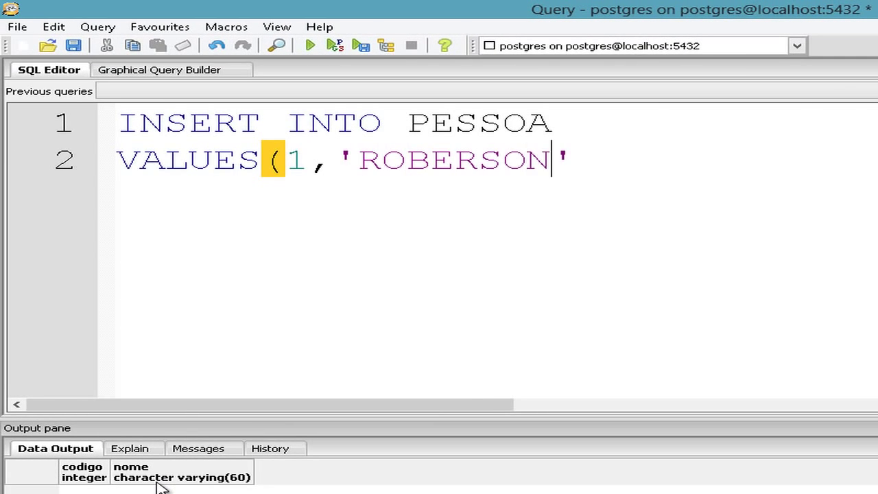
pyautogui.press('End')
pyautogui.write(')')
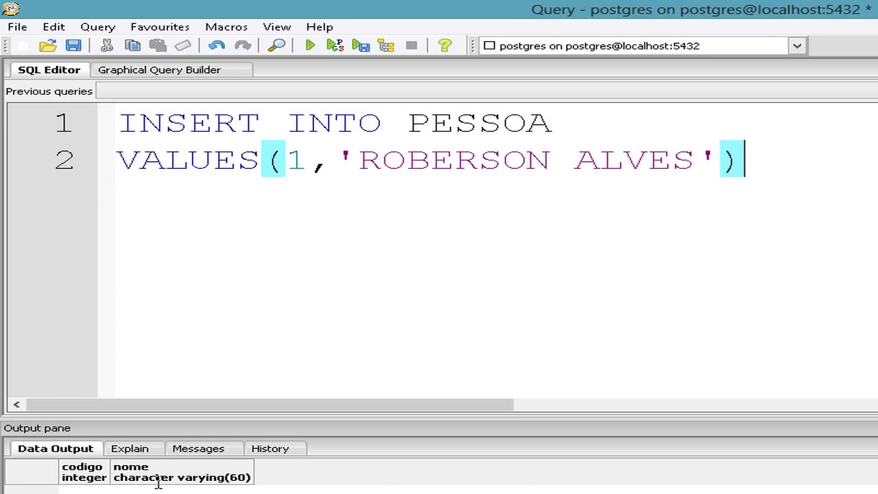
pyautogui.press('F5')
pyautogui.hotkey('ctrl', 'a')
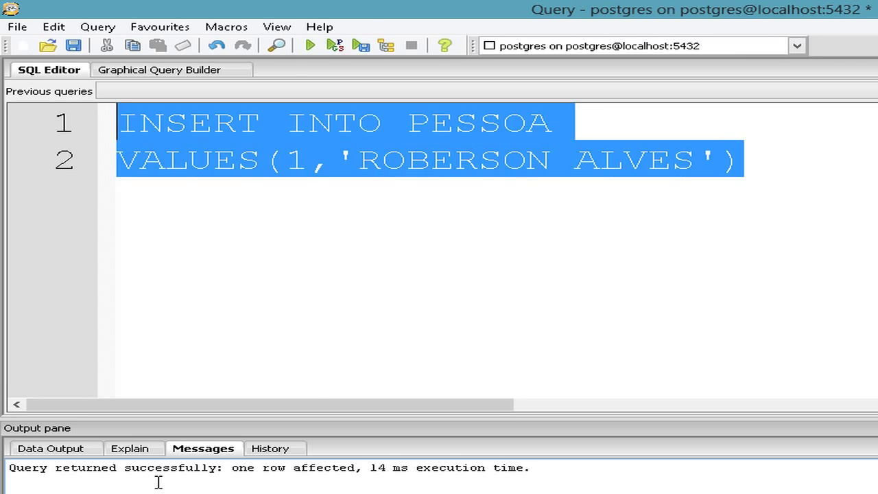
pyautogui.write('SELECT * ')
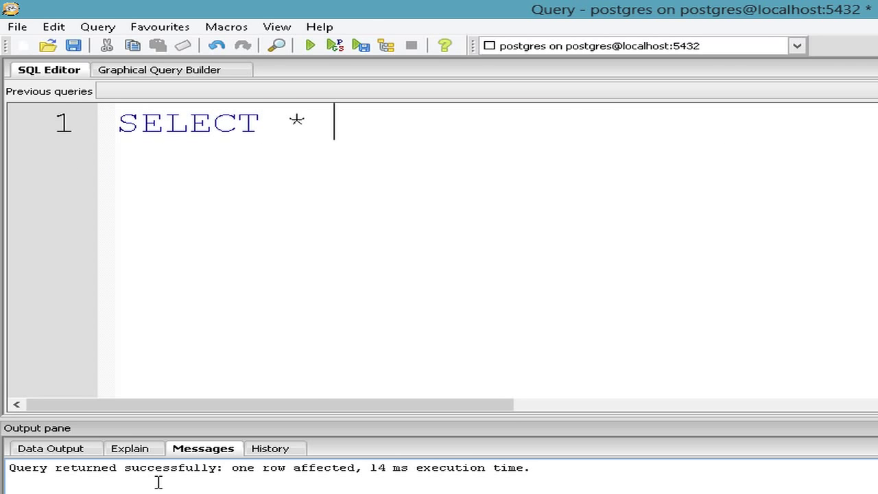
pyautogui.write('FROM PESSOA')
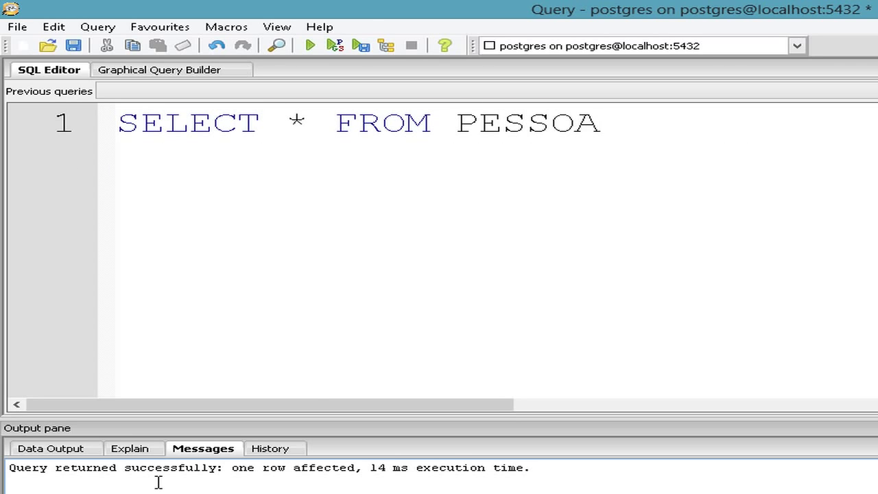
# Step: Run SELECT * FROM PESSOA, inspect the returned nome for codigo 1, then reselect the query text
pyautogui.press('F5')
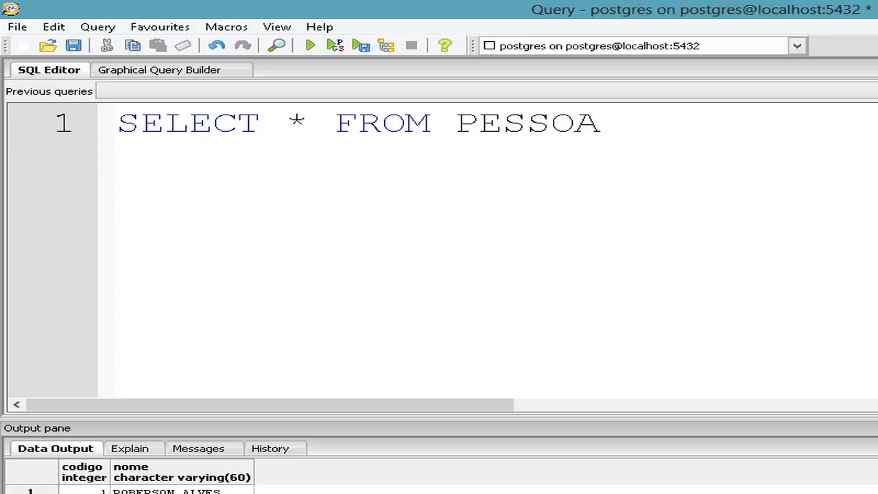
pyautogui.click(181, 489)
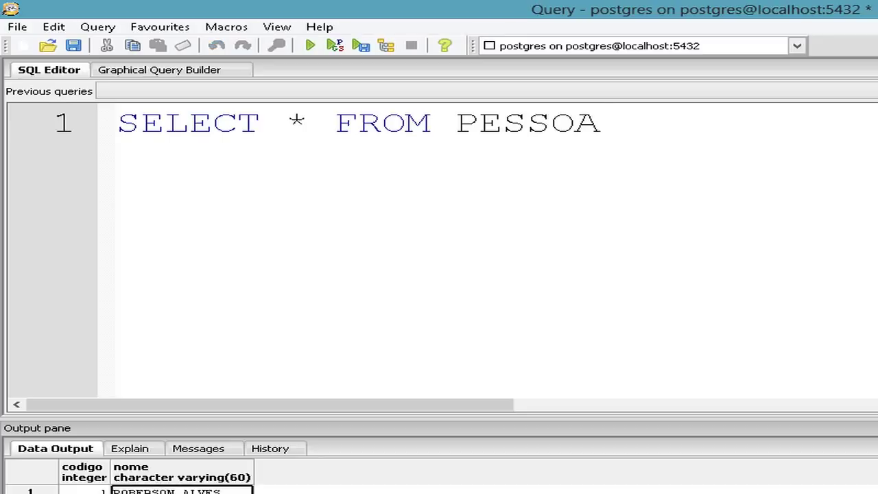
pyautogui.click(568, 229)
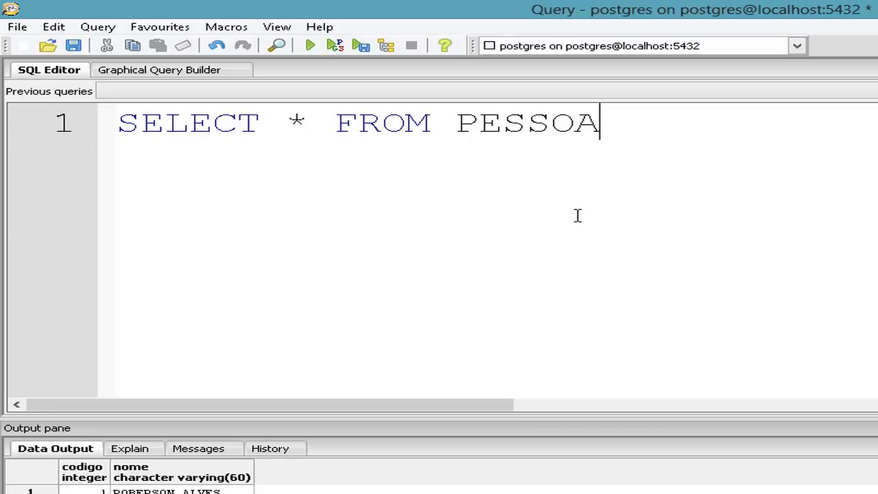
pyautogui.hotkey('ctrl', 'a')
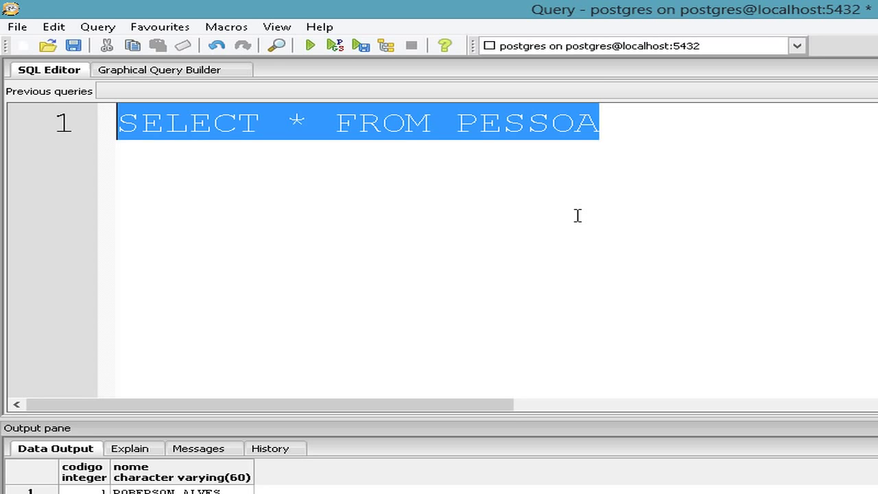
pyautogui.click(17, 27)
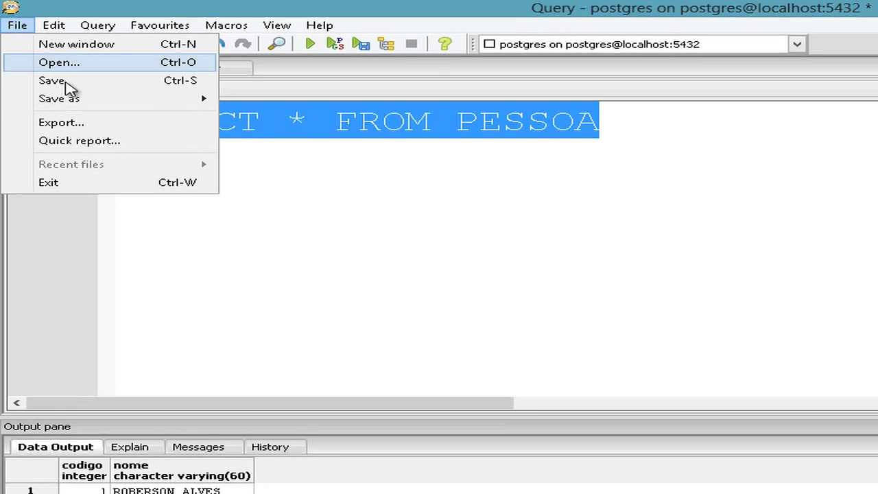
pyautogui.click(80, 63)
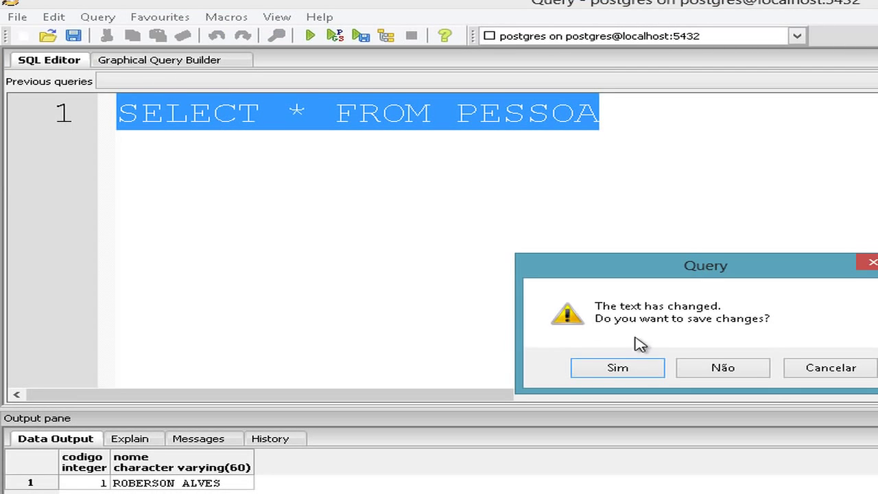
pyautogui.click(709, 370)
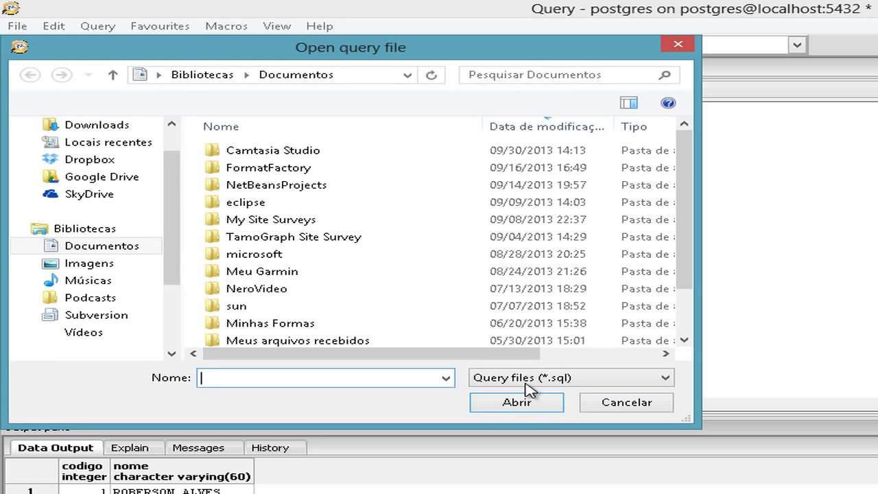
pyautogui.click(528, 379)
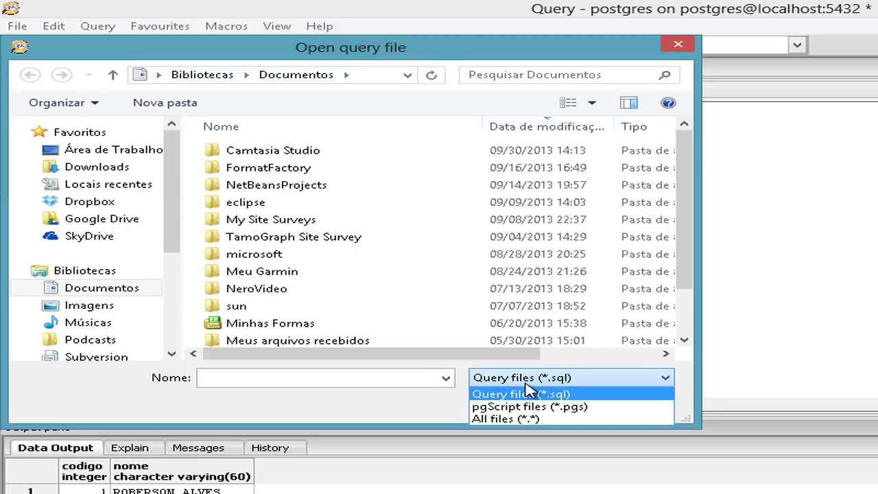
pyautogui.click(417, 377)
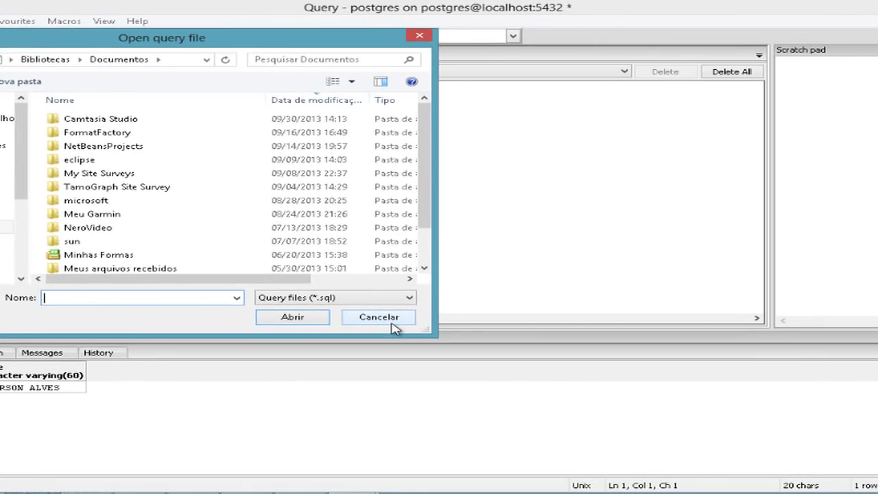
pyautogui.click(626, 402)
# Step: Close the query window, answering Não to discard the unsaved query text
pyautogui.press('End')
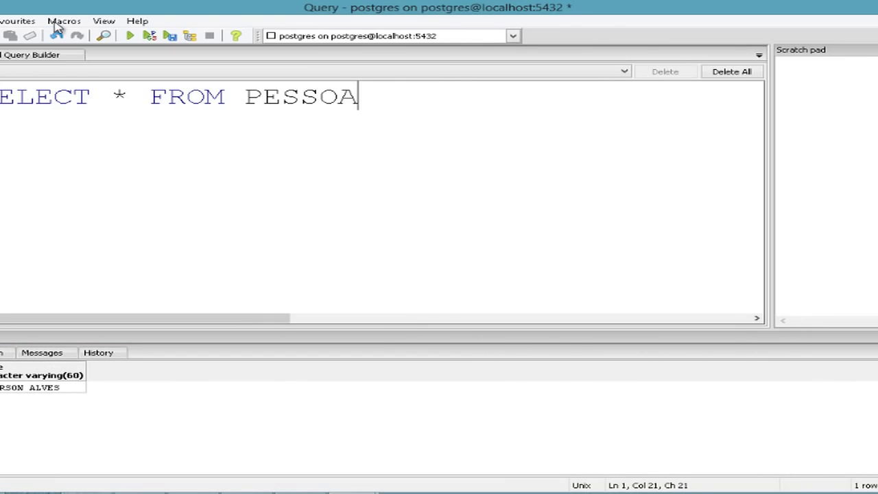
pyautogui.hotkey('alt', 'q')
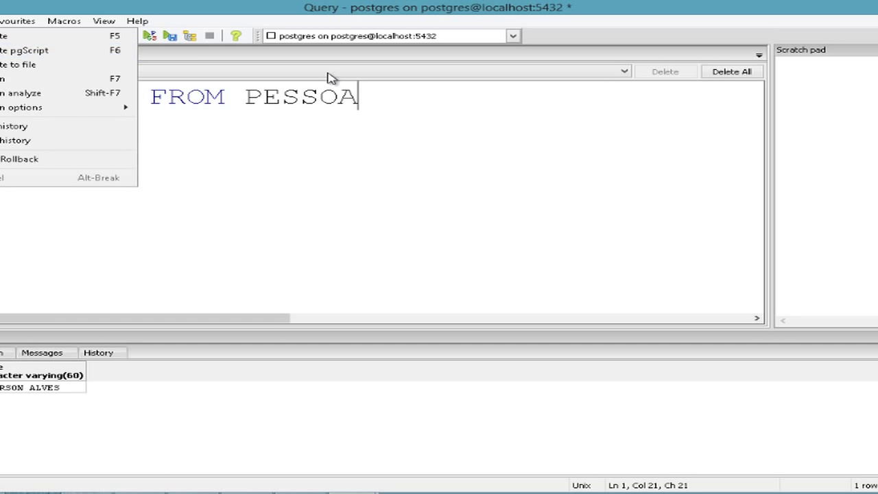
pyautogui.click(414, 102)
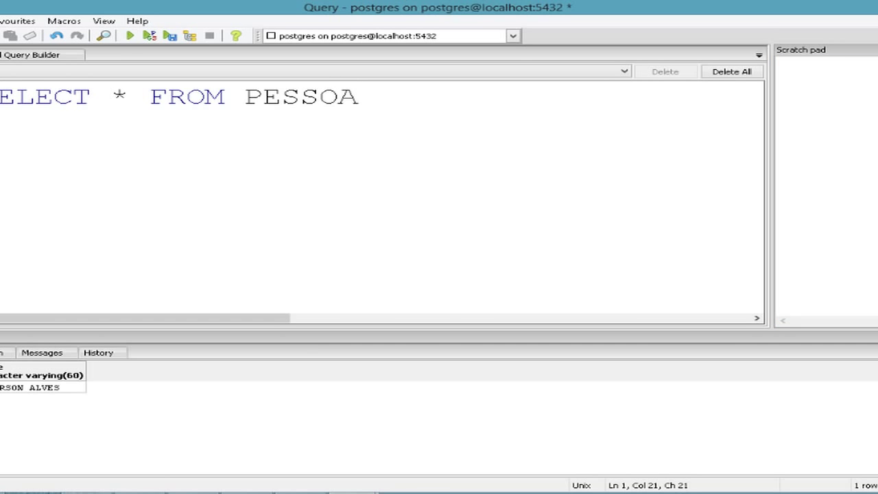
pyautogui.hotkey('alt', 'F4')
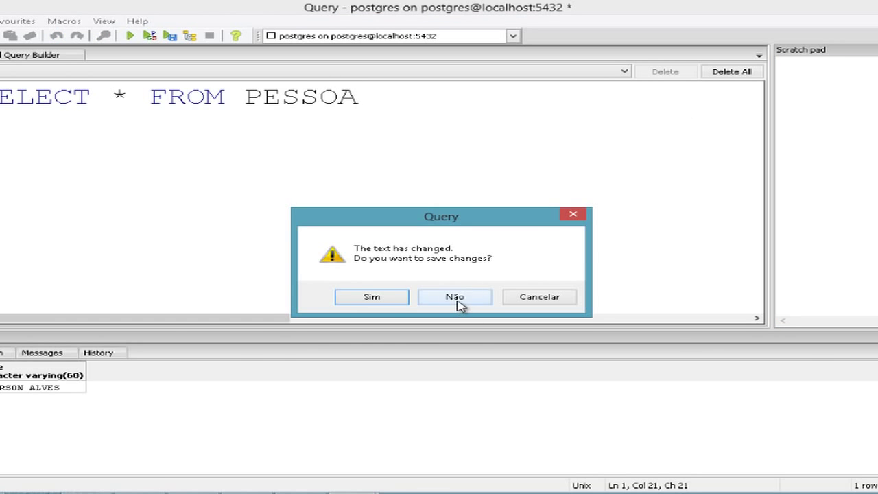
pyautogui.click(461, 304)
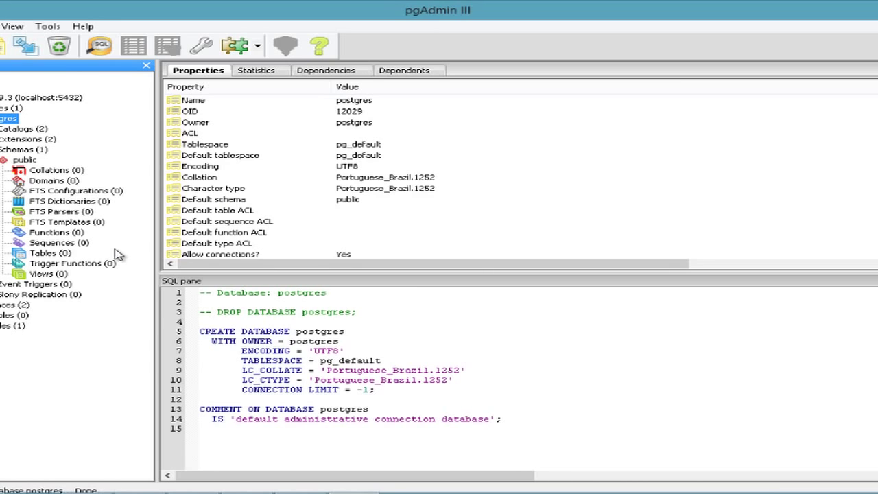
# Step: Expand Tables (1) under public and select pessoa to show its CREATE TABLE script
pyautogui.click(54, 254)
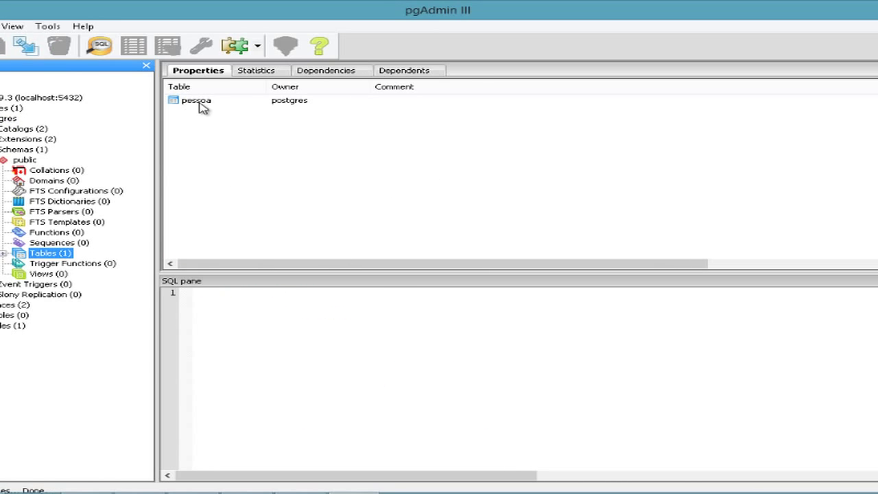
pyautogui.click(196, 101)
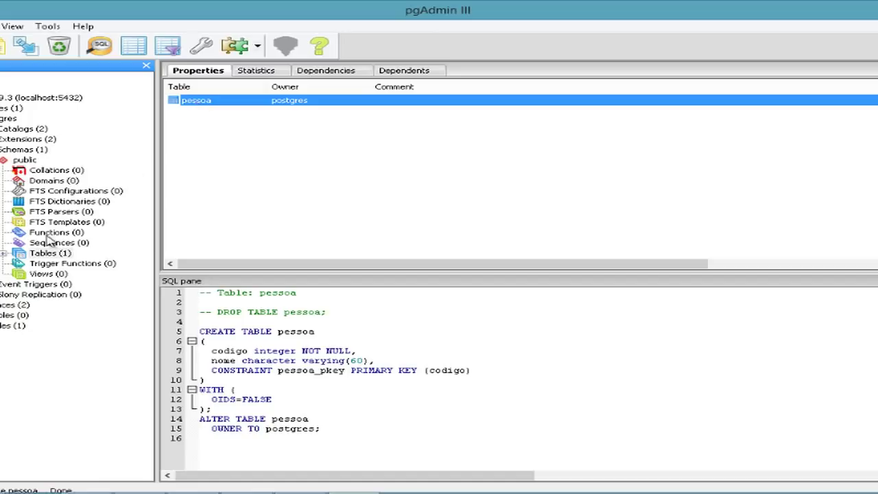
pyautogui.click(4, 253)
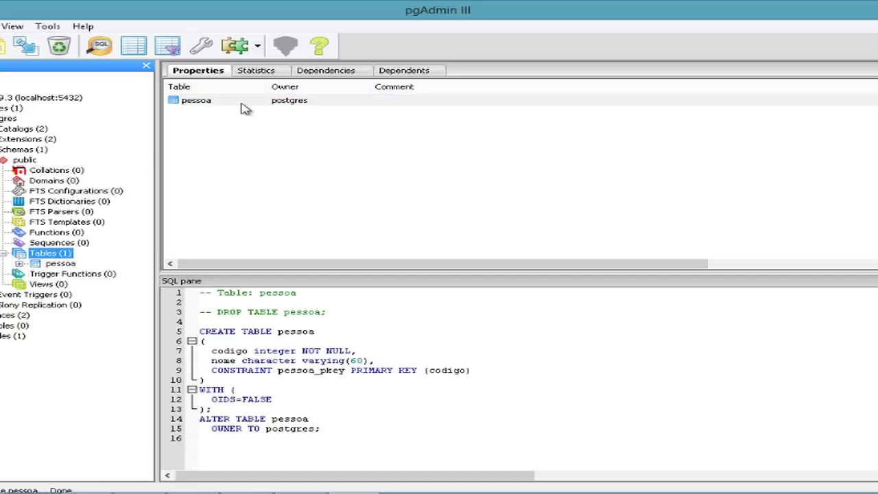
pyautogui.click(219, 101)
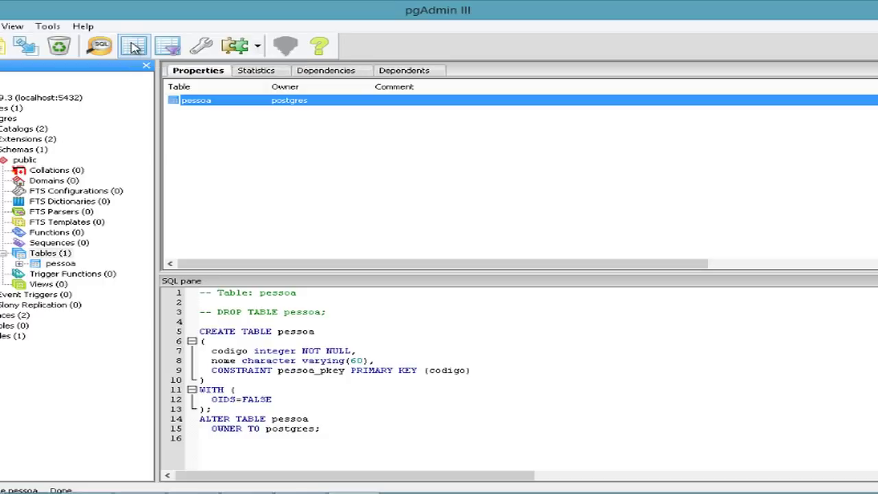
pyautogui.click(134, 46)
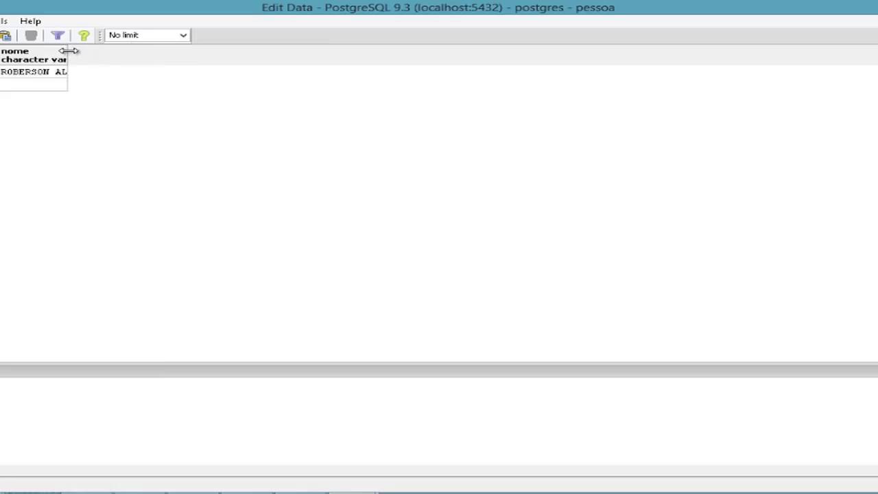
pyautogui.moveTo(68, 50); pyautogui.dragTo(260, 48)
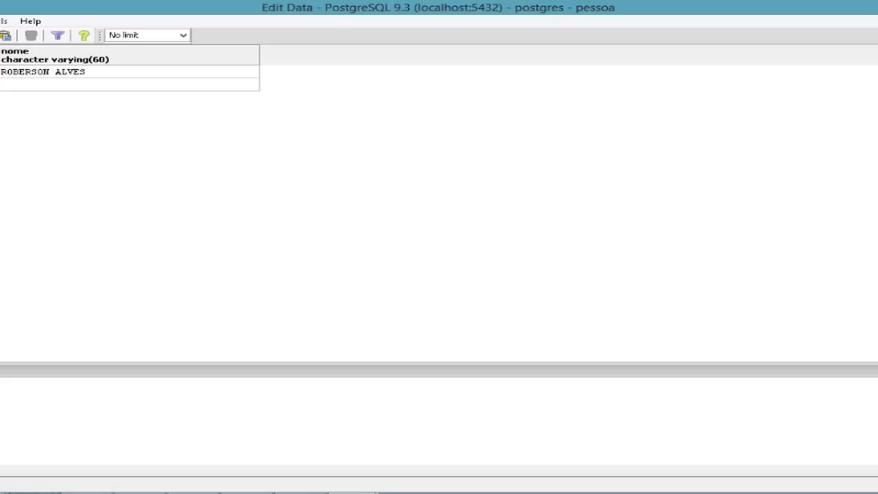
pyautogui.hotkey('alt', 'F4')
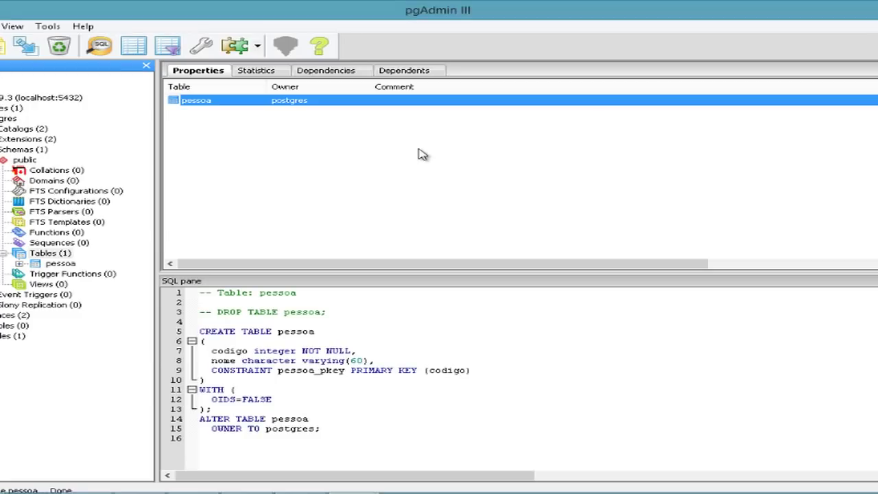